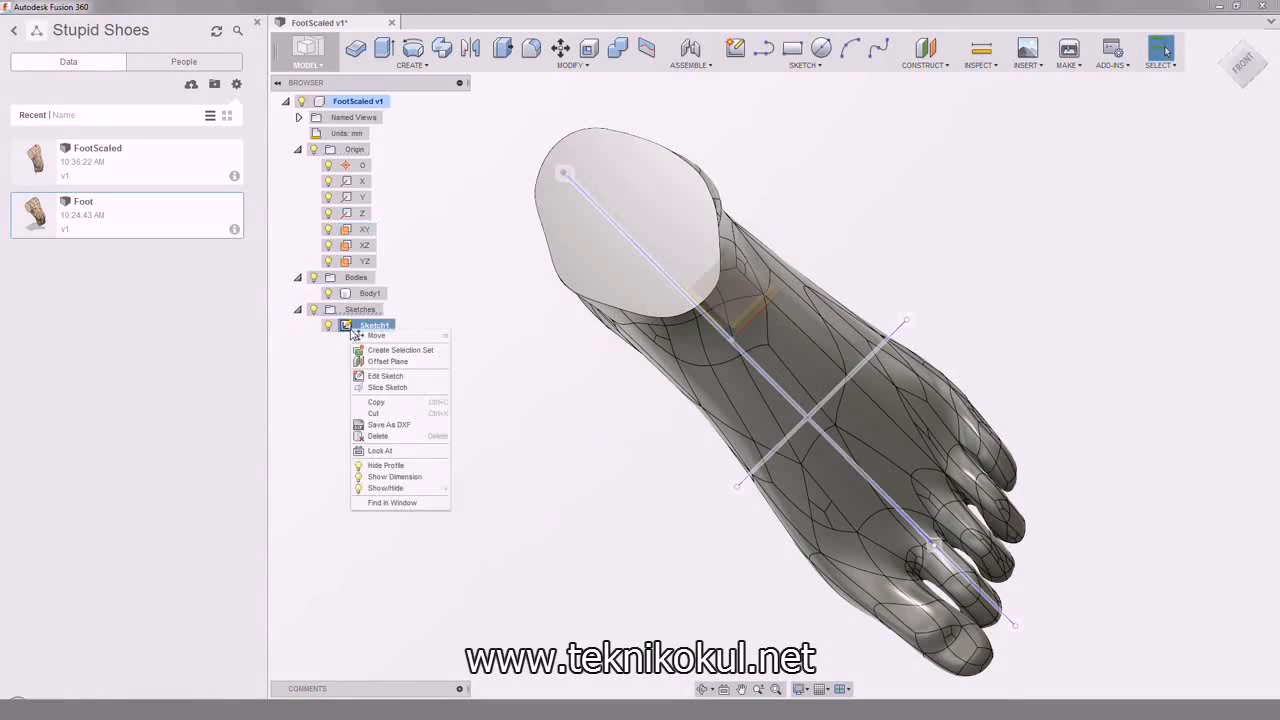
# Step: Open Sketch1 to inspect the foot's length and width dimensions, and close it again
pyautogui.click(385, 376)
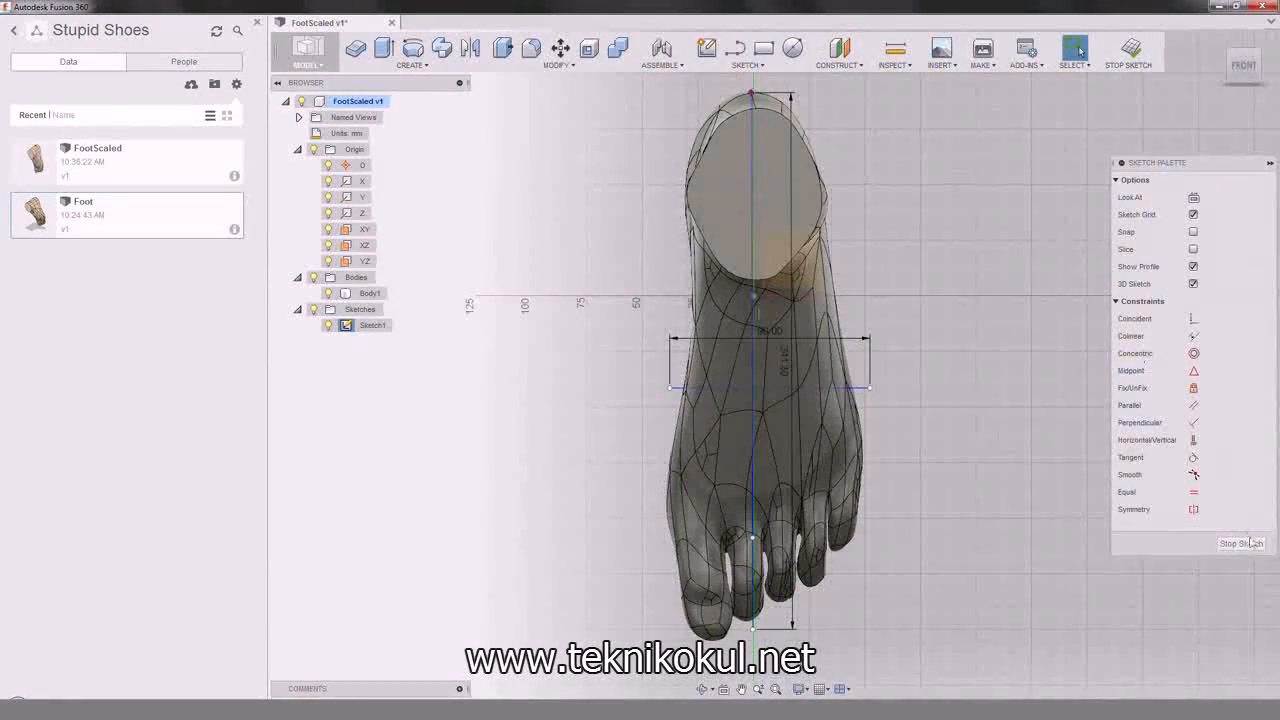
pyautogui.click(1241, 542)
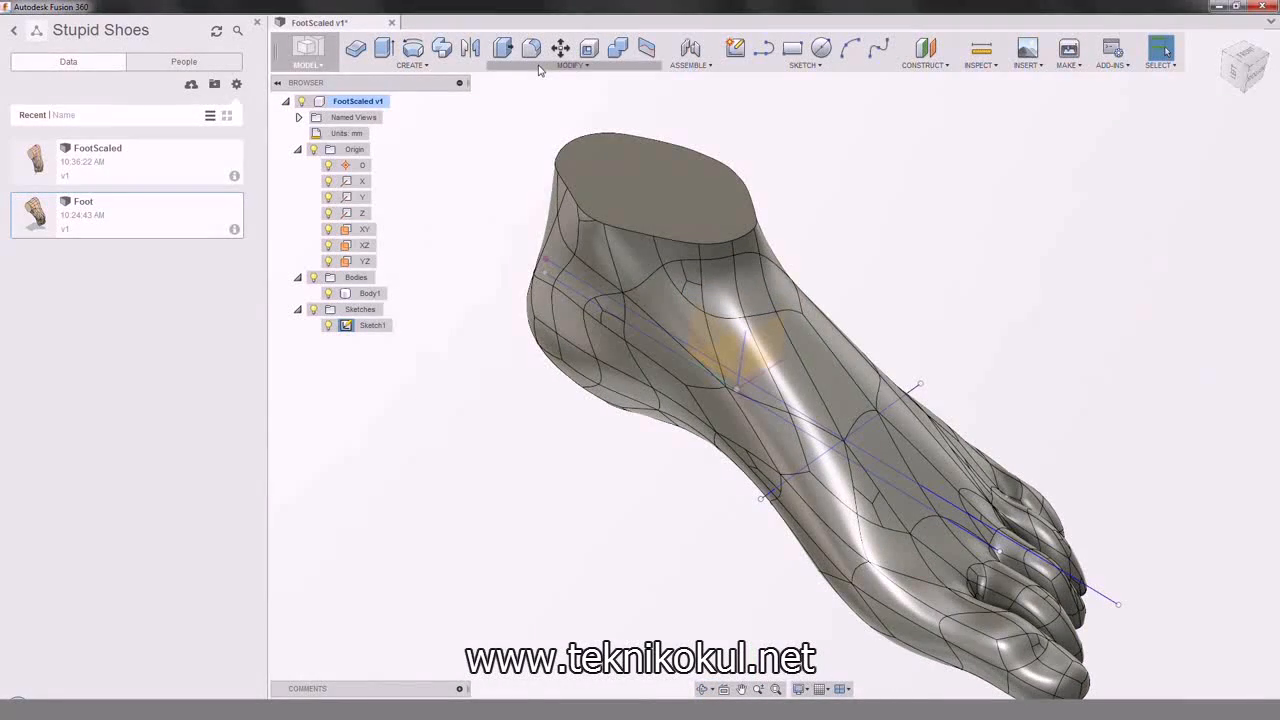
pyautogui.click(539, 66)
pyautogui.click(513, 177)
pyautogui.click(657, 210)
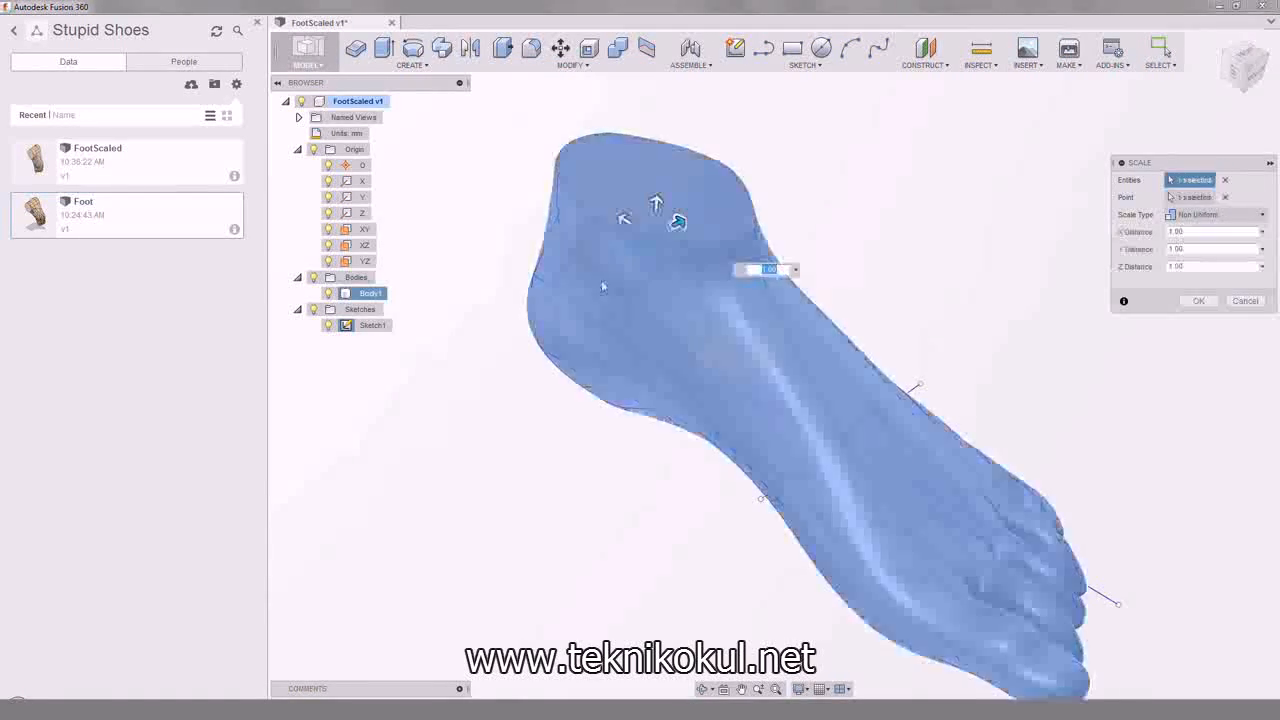
pyautogui.keyDown('shift'); pyautogui.moveTo(657, 210); pyautogui.dragTo(737, 357, button='middle'); pyautogui.keyUp('shift')
pyautogui.click(1190, 198)
pyautogui.keyDown('shift'); pyautogui.moveTo(463, 403); pyautogui.dragTo(890, 316, button='middle'); pyautogui.keyUp('shift')
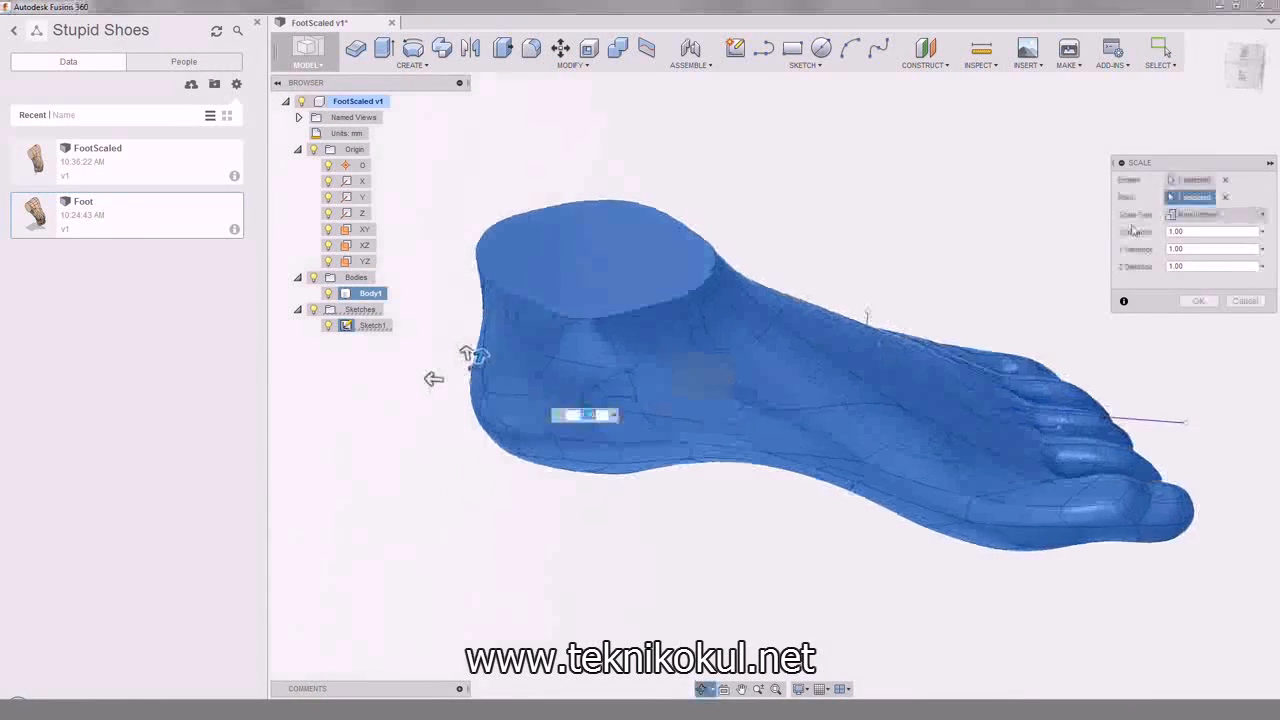
pyautogui.click(1201, 248)
pyautogui.keyDown('shift'); pyautogui.moveTo(770, 300); pyautogui.dragTo(972, 307, button='middle'); pyautogui.keyUp('shift')
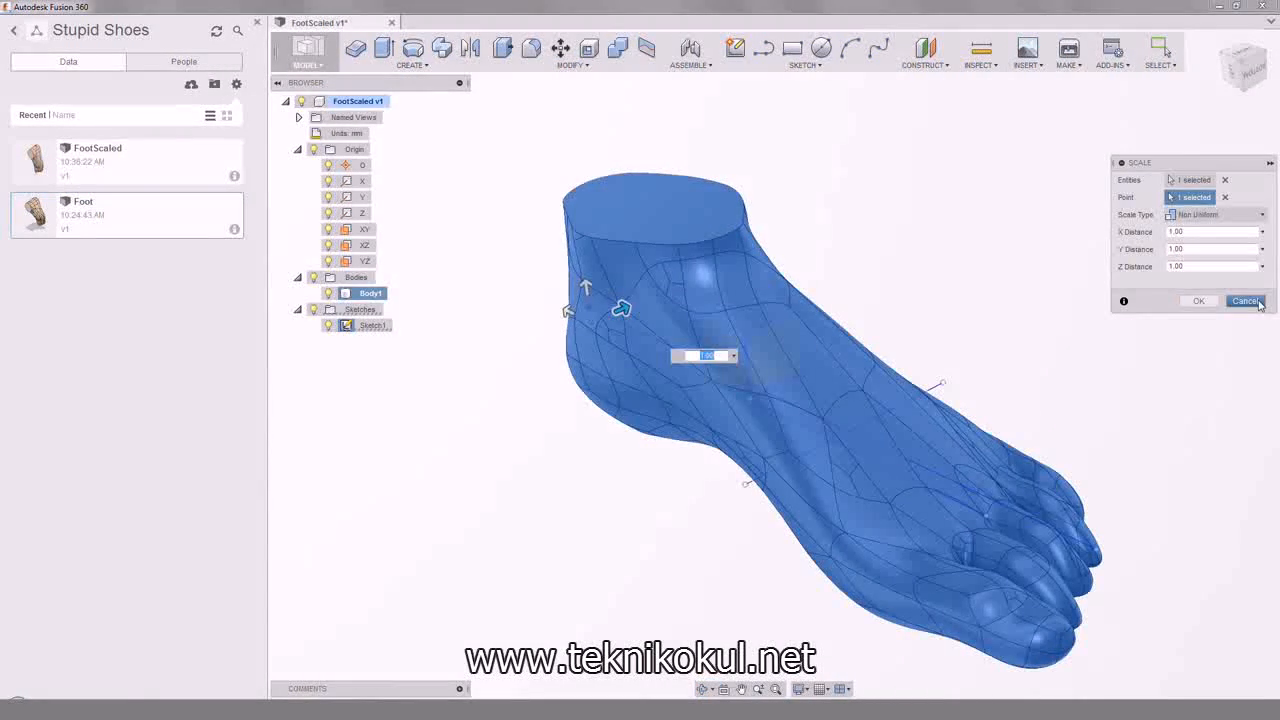
pyautogui.click(1245, 301)
pyautogui.keyDown('shift'); pyautogui.moveTo(994, 506); pyautogui.dragTo(972, 498, button='middle'); pyautogui.keyUp('shift')
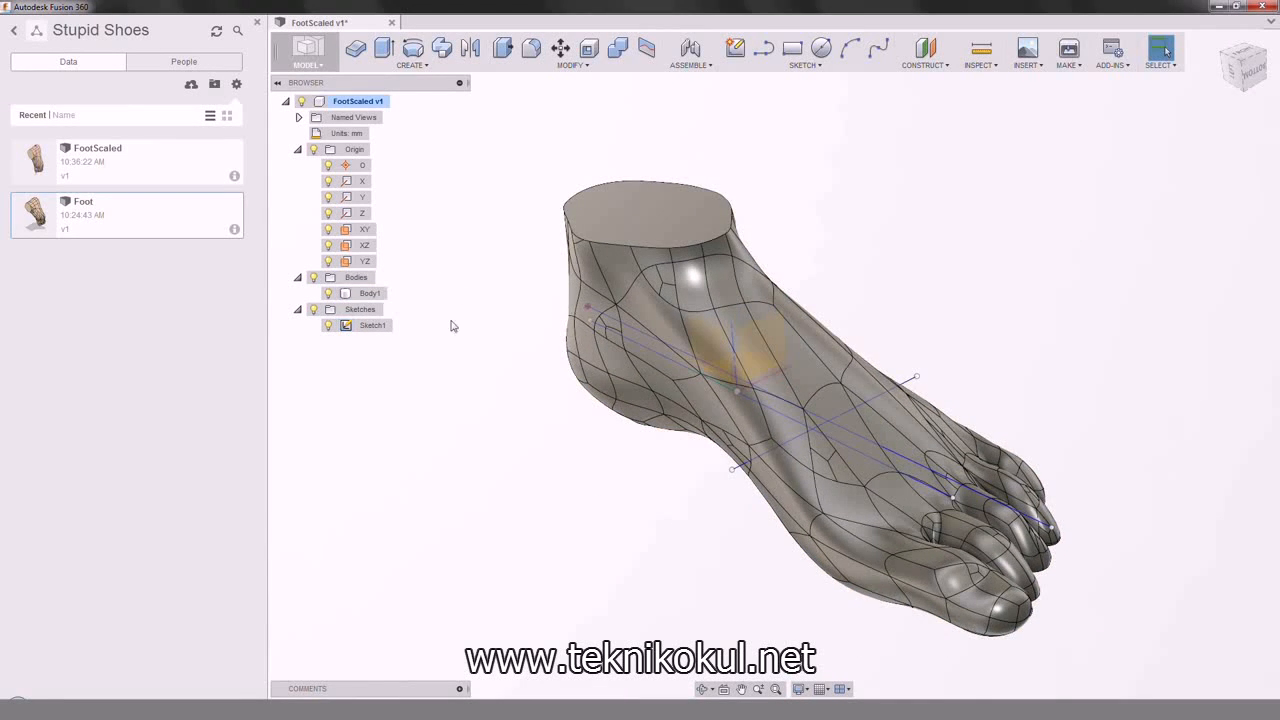
pyautogui.keyDown('shift'); pyautogui.moveTo(461, 293); pyautogui.dragTo(516, 355, button='middle'); pyautogui.keyUp('shift')
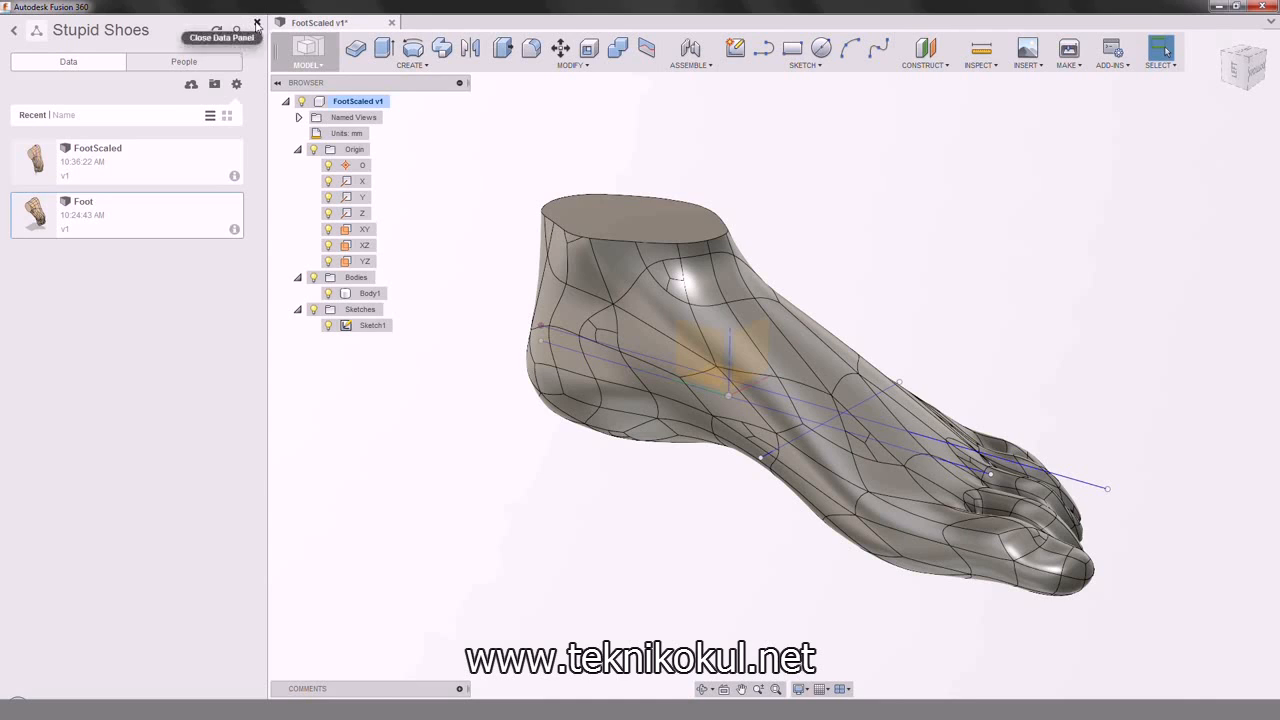
# Step: Export the foot's Body1 as a binary STL file with low refinement
pyautogui.click(256, 22)
pyautogui.rightClick(92, 296)
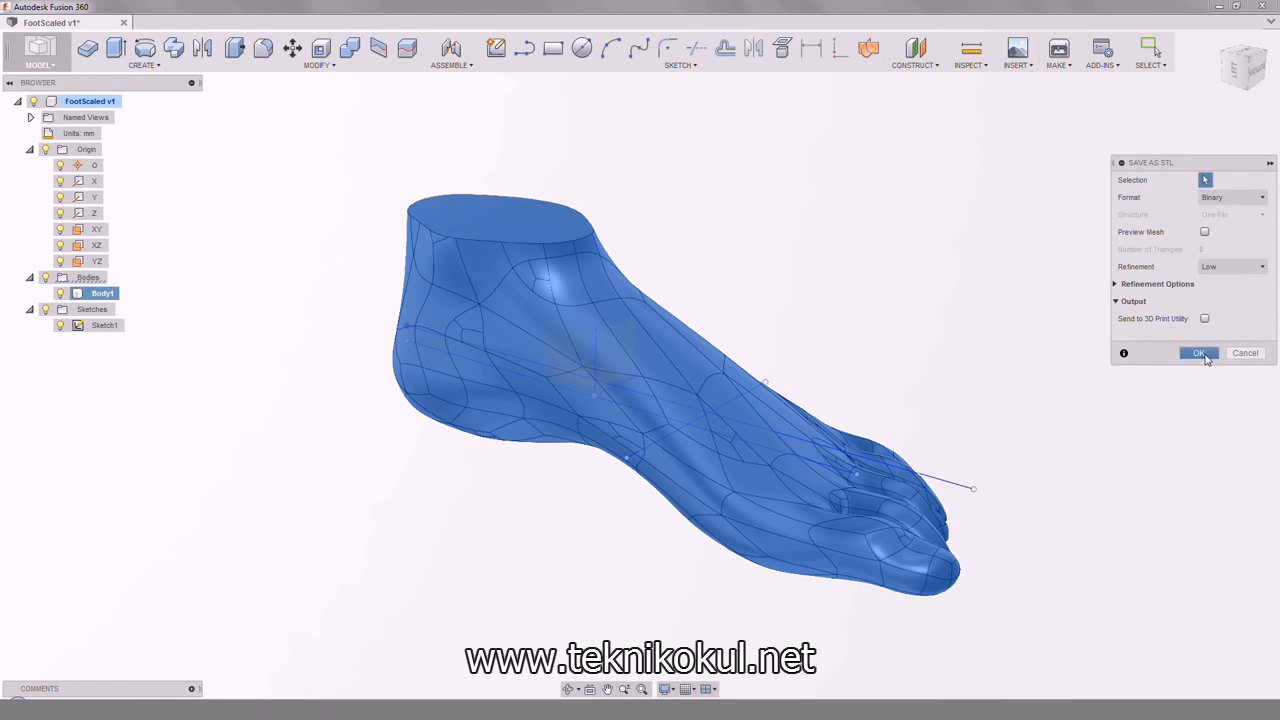
pyautogui.click(1204, 356)
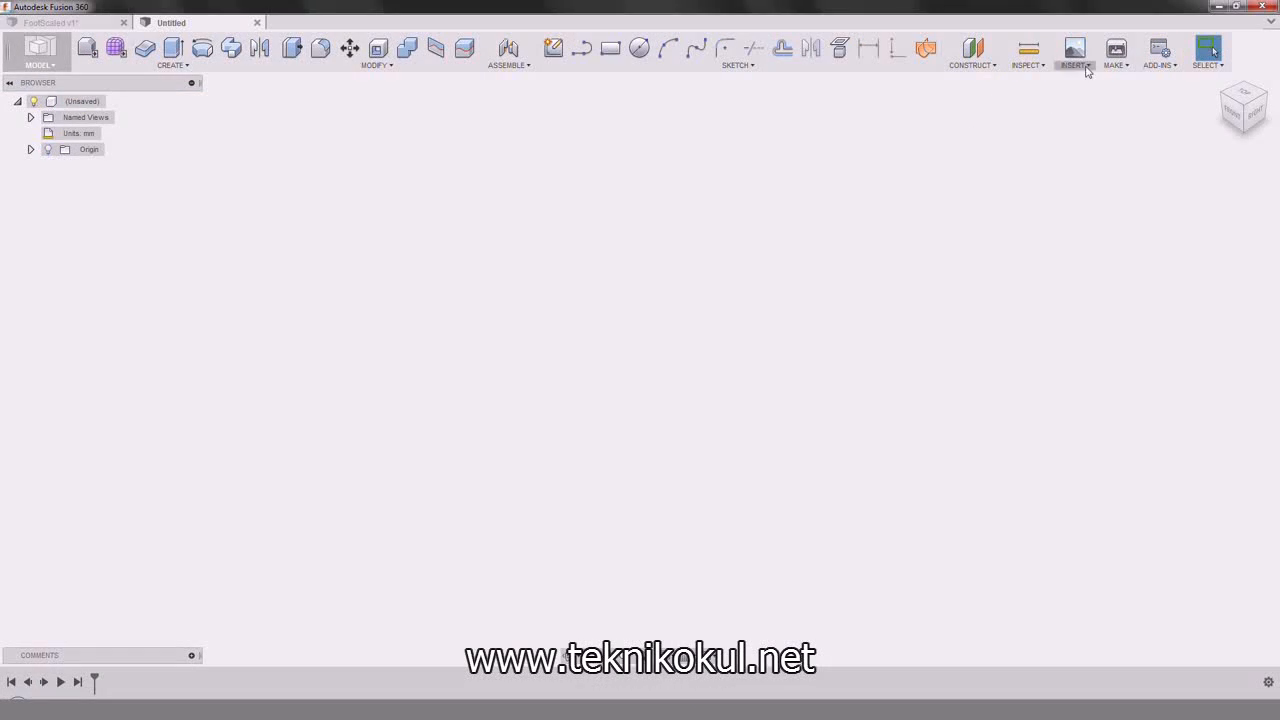
# Step: Create a base feature in the new design and insert the Foot_Mesh.stl mesh into it
pyautogui.click(1087, 67)
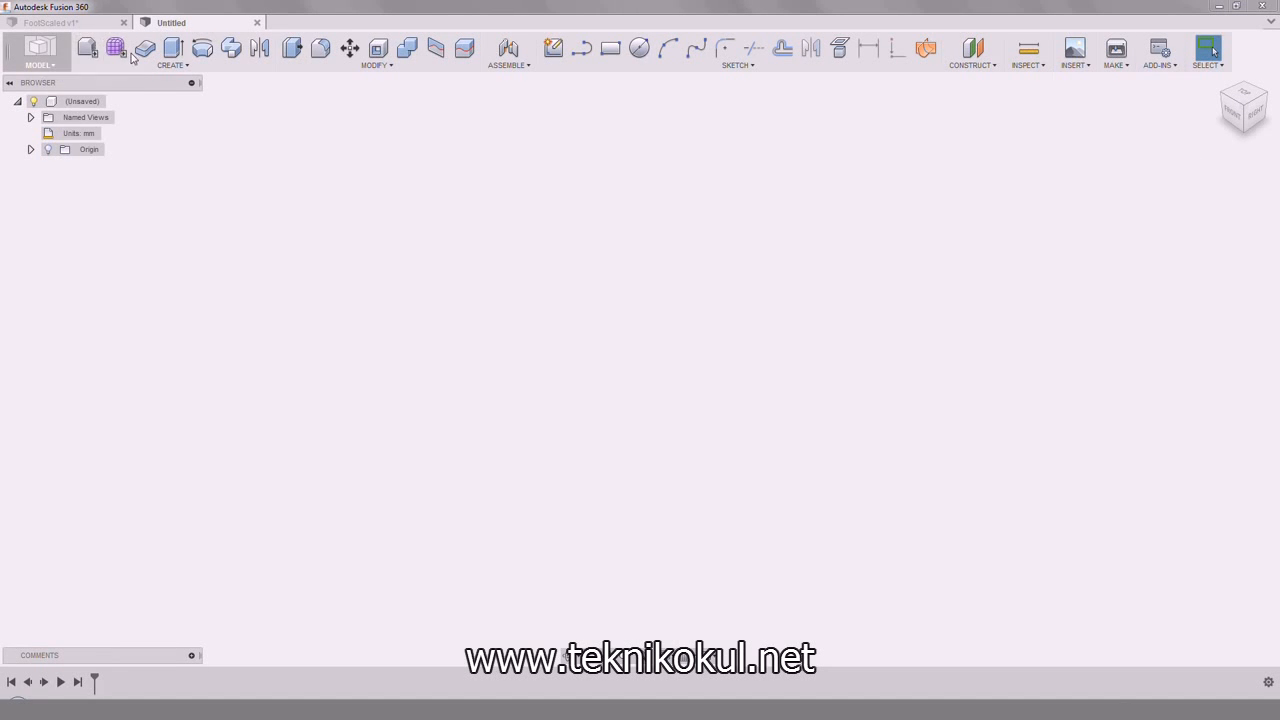
pyautogui.click(87, 47)
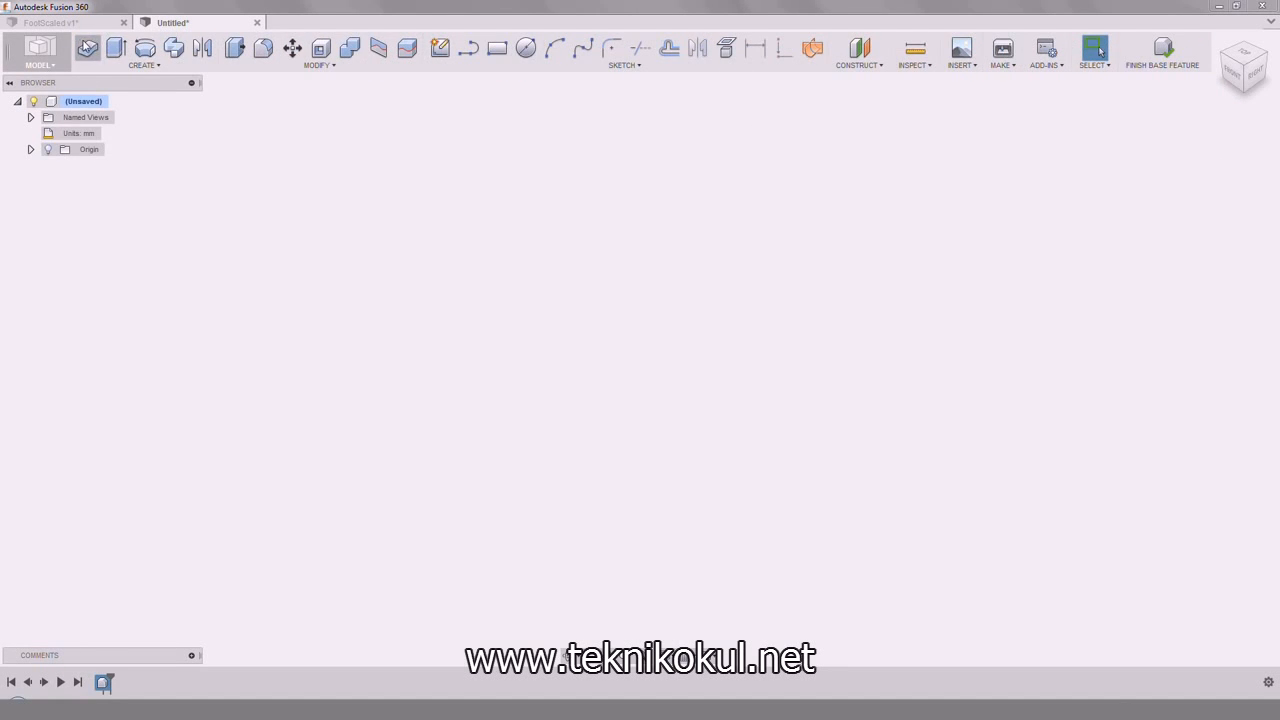
pyautogui.click(968, 130)
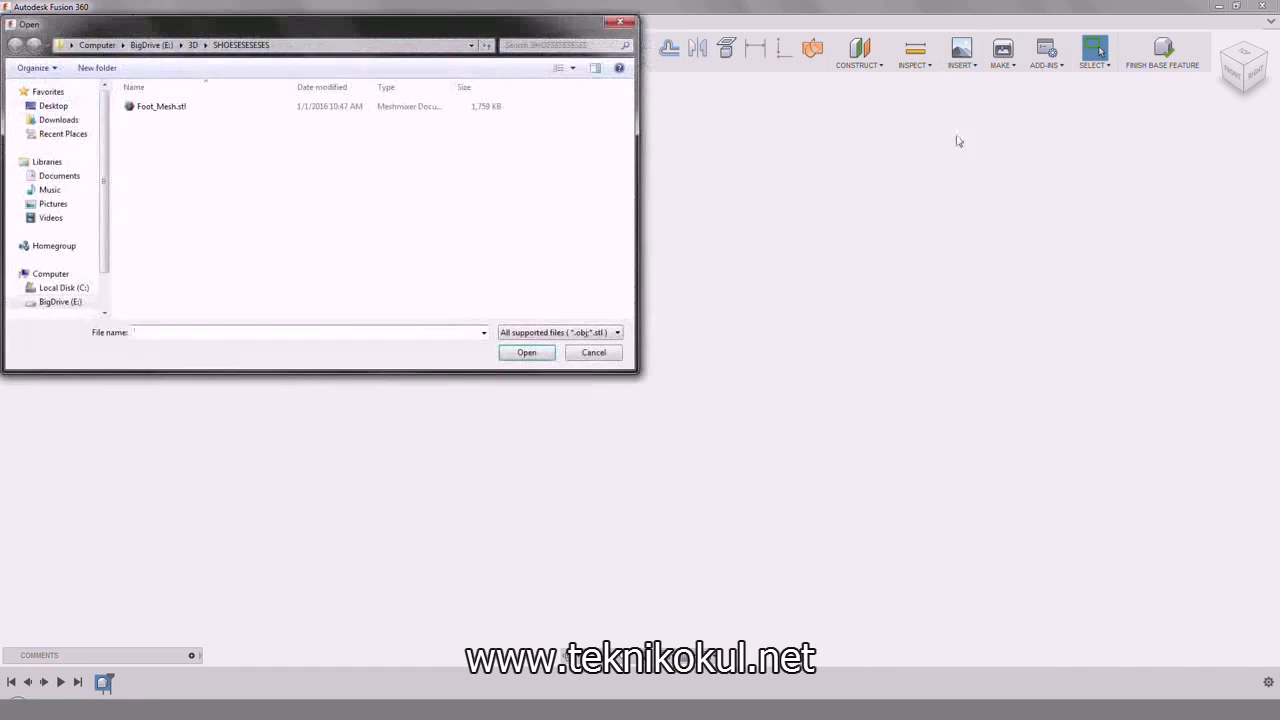
pyautogui.doubleClick(170, 107)
pyautogui.click(1199, 215)
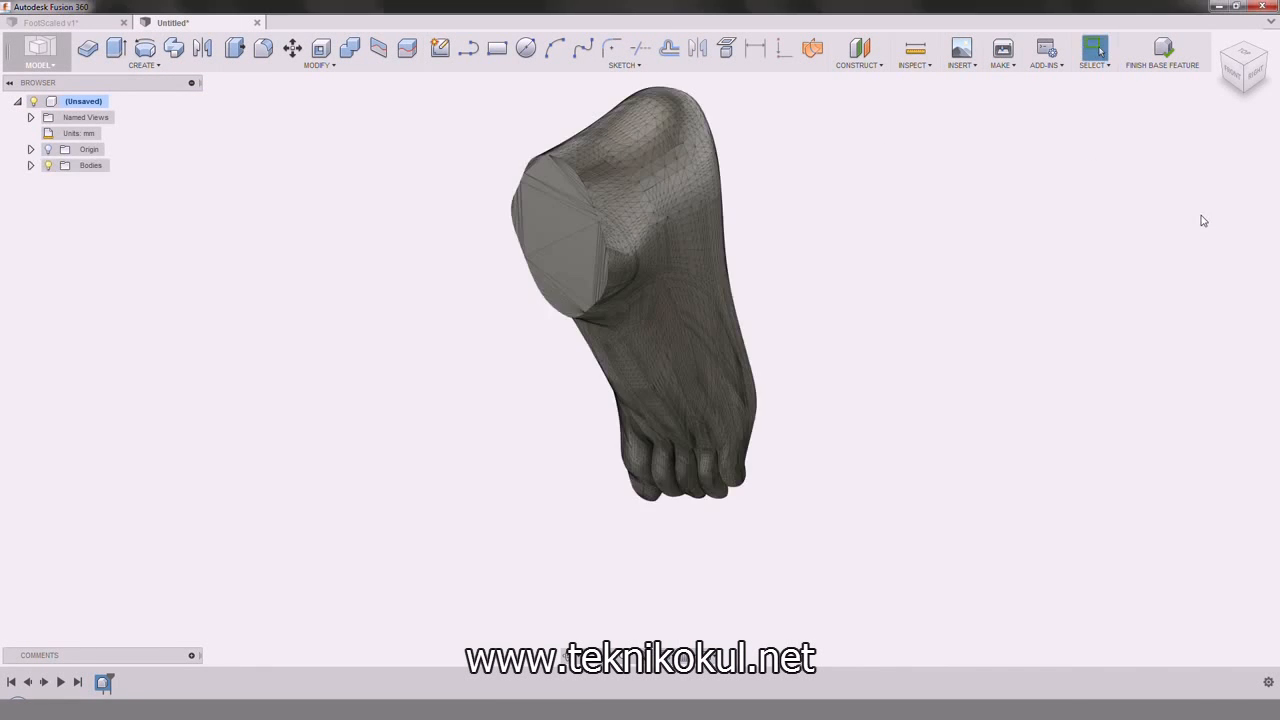
pyautogui.keyDown('shift'); pyautogui.moveTo(394, 526); pyautogui.dragTo(521, 169, button='middle'); pyautogui.keyUp('shift')
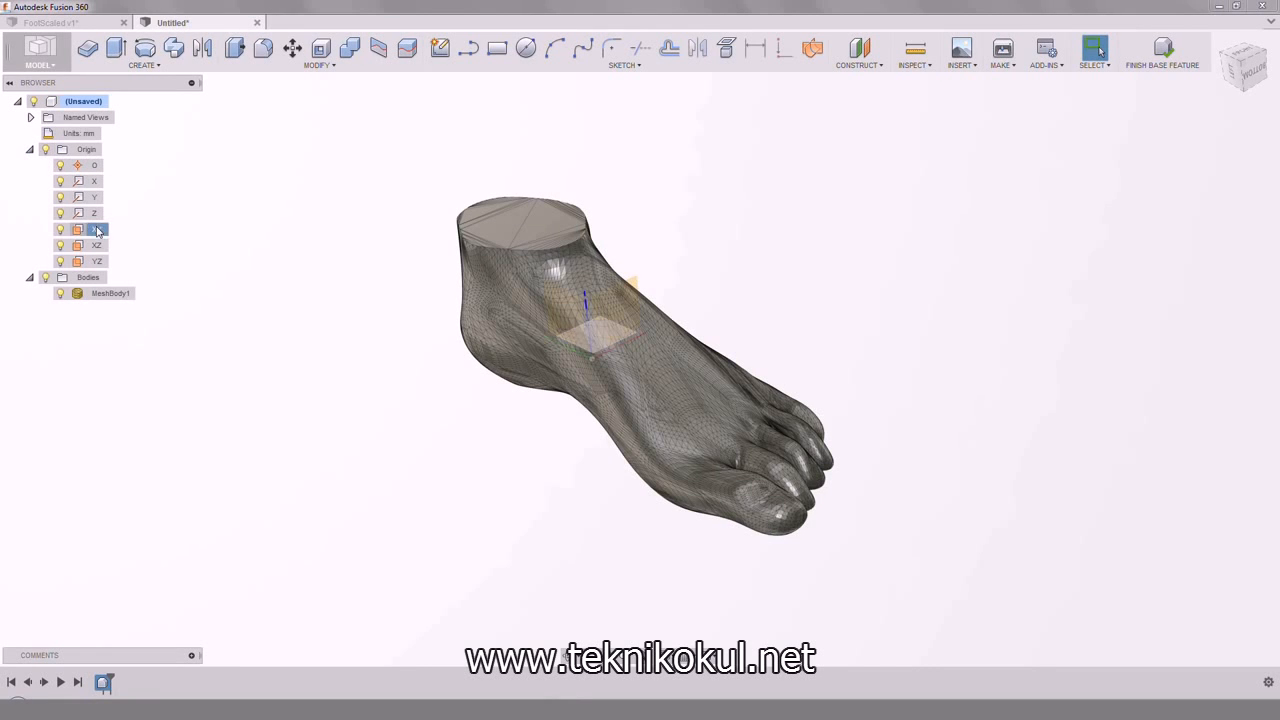
pyautogui.keyDown('shift'); pyautogui.moveTo(101, 261); pyautogui.dragTo(358, 104, button='middle'); pyautogui.keyUp('shift')
pyautogui.click(329, 68)
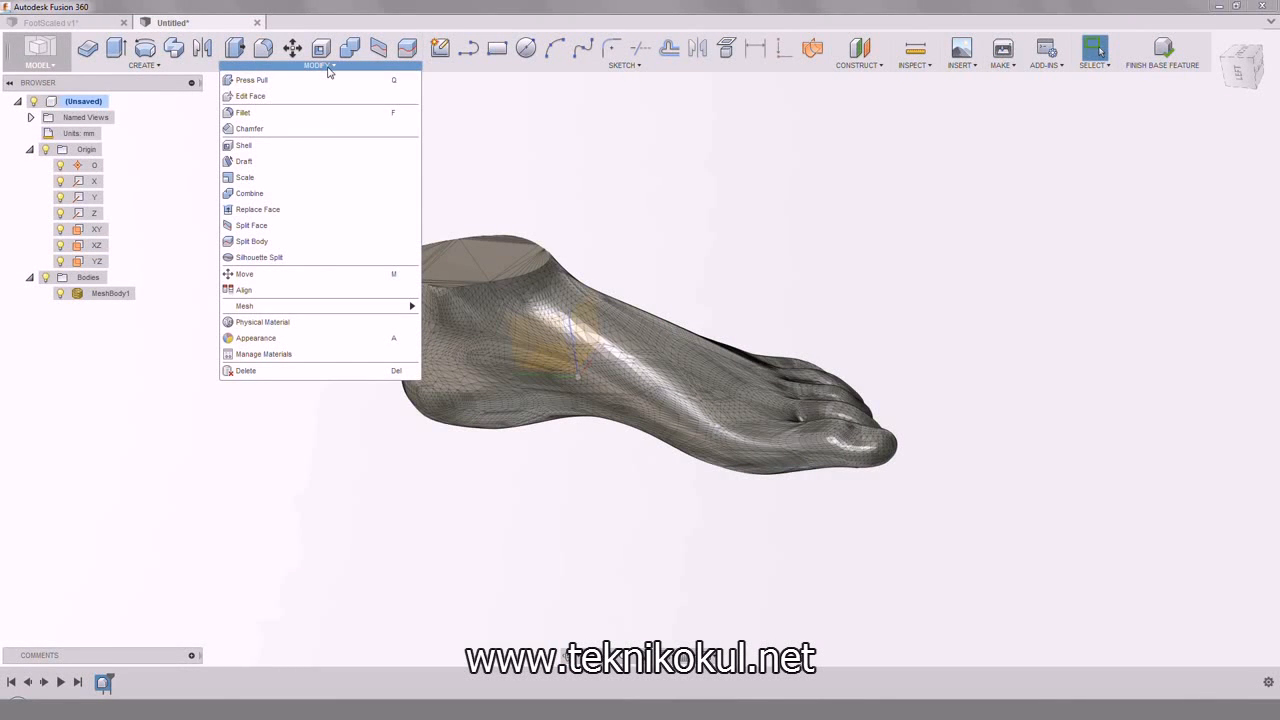
pyautogui.click(294, 177)
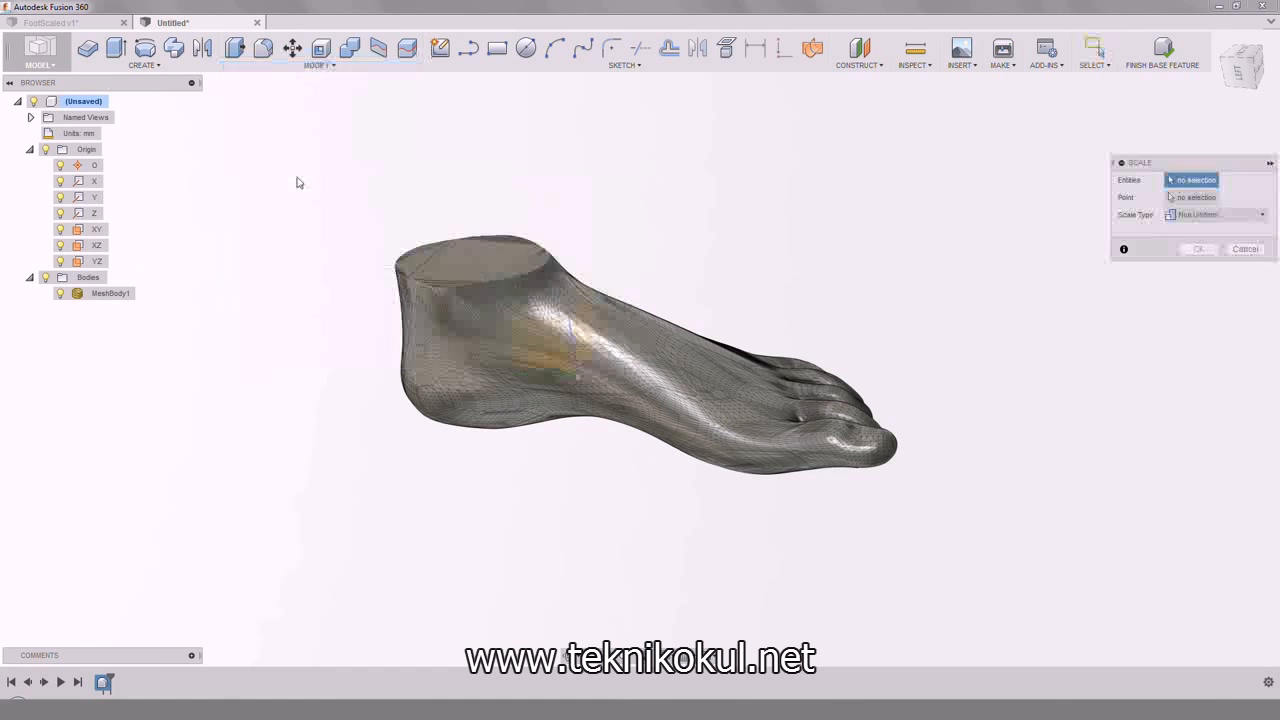
pyautogui.click(462, 270)
pyautogui.moveTo(508, 265); pyautogui.dragTo(450, 286)
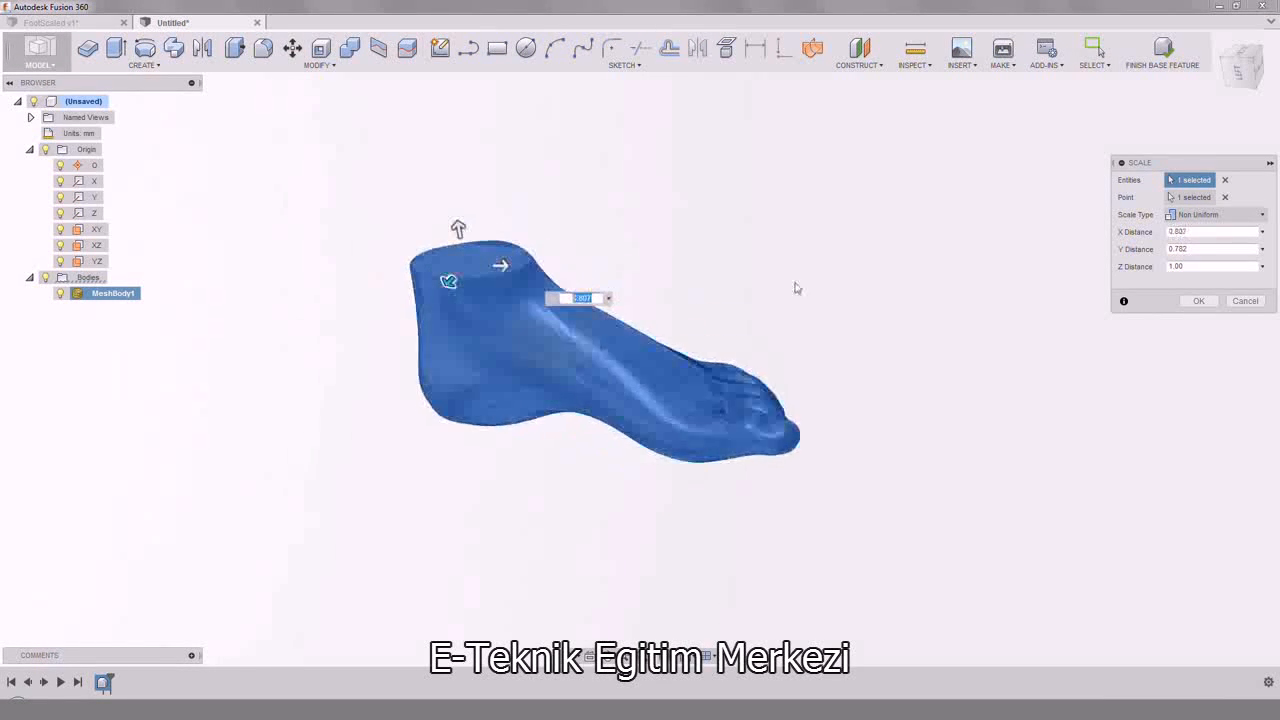
pyautogui.click(1257, 301)
pyautogui.keyDown('shift'); pyautogui.moveTo(804, 281); pyautogui.dragTo(729, 298, button='middle'); pyautogui.keyUp('shift')
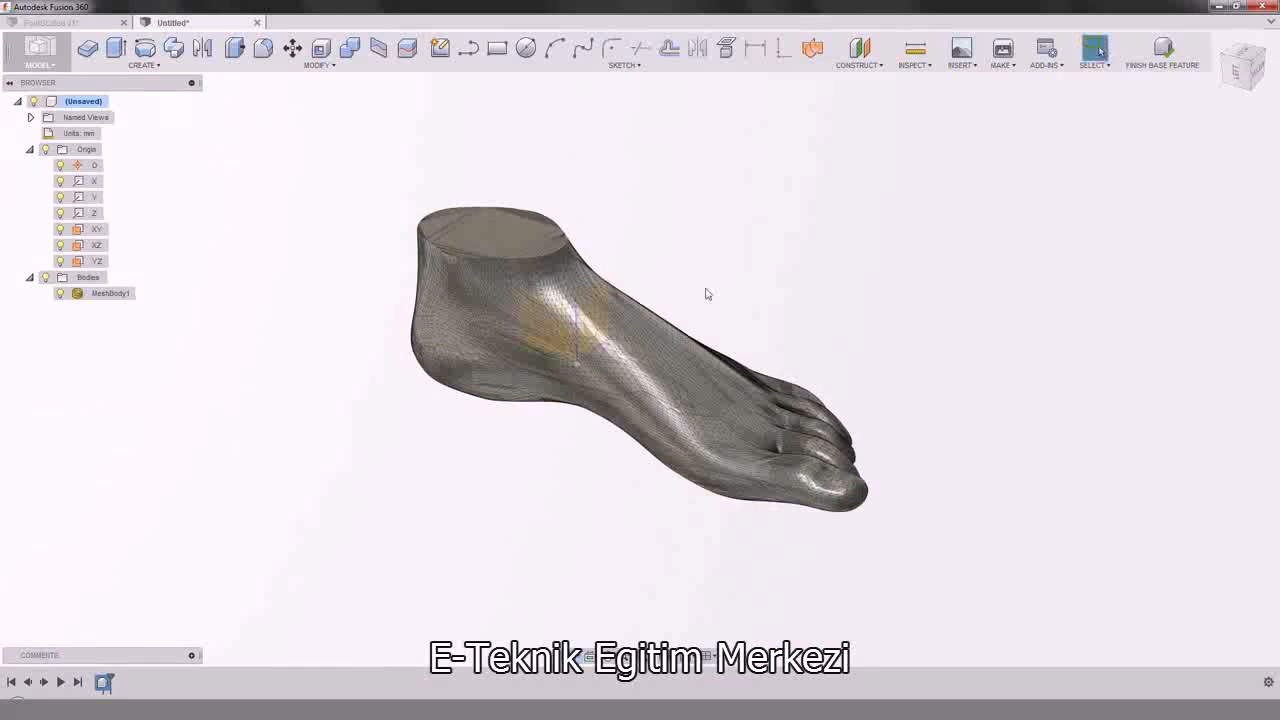
# Step: Finish the base feature and try to move the foot mesh outside of it
pyautogui.click(1160, 52)
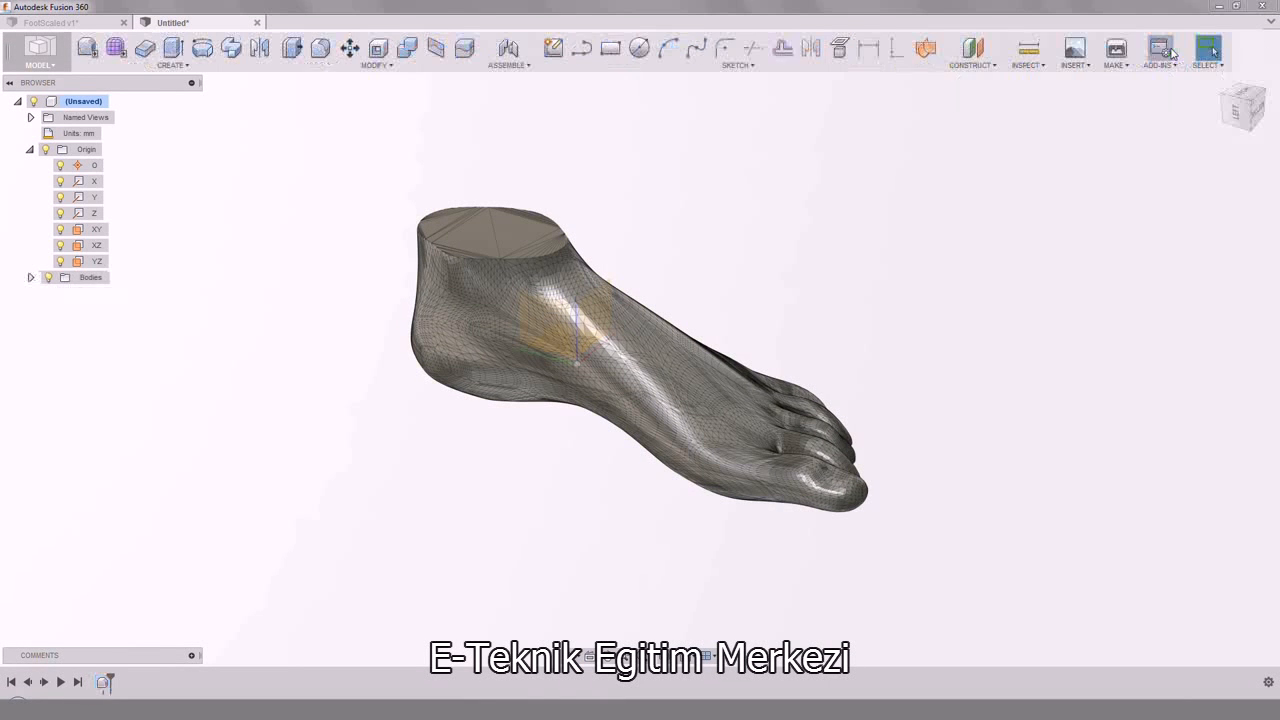
pyautogui.moveTo(424, 424)
pyautogui.keyDown('shift'); pyautogui.mouseDown(button='middle')
pyautogui.moveTo(421, 369)
pyautogui.moveTo(434, 407)
pyautogui.mouseUp(button='middle'); pyautogui.keyUp('shift')
pyautogui.click(1243, 114)
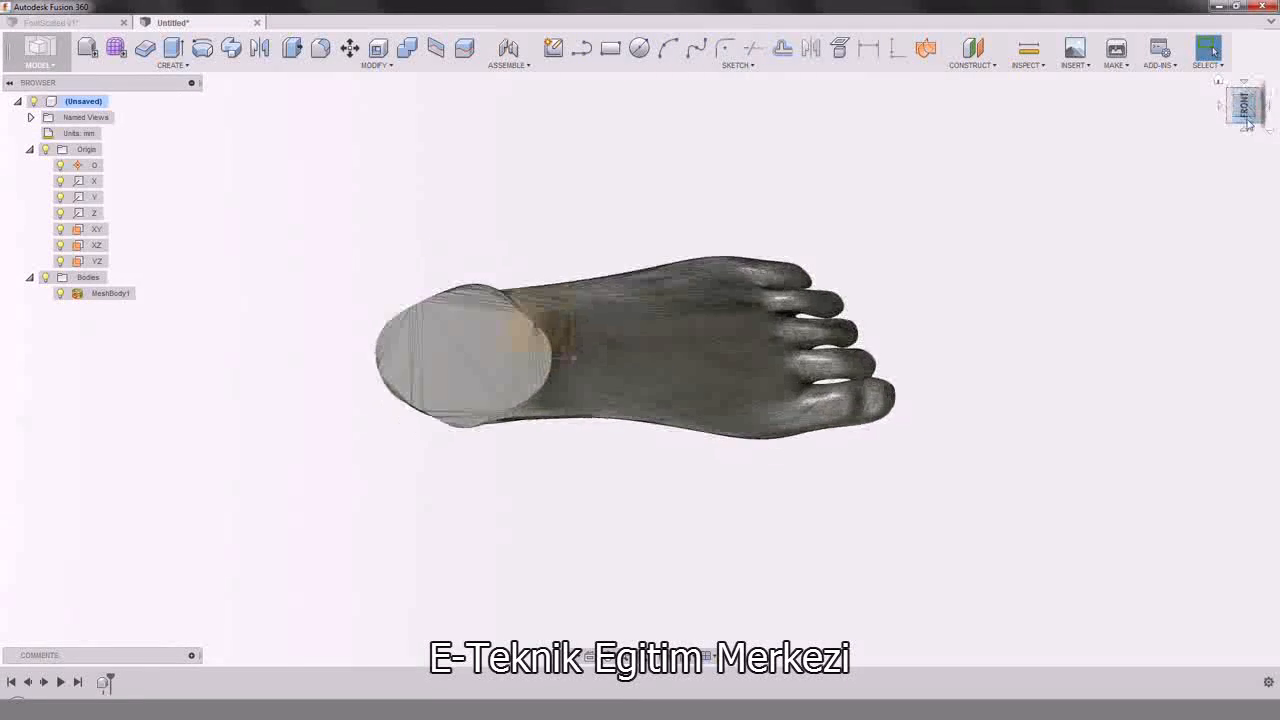
pyautogui.keyDown('shift'); pyautogui.moveTo(548, 417); pyautogui.dragTo(626, 230, button='middle'); pyautogui.keyUp('shift')
pyautogui.press('m')
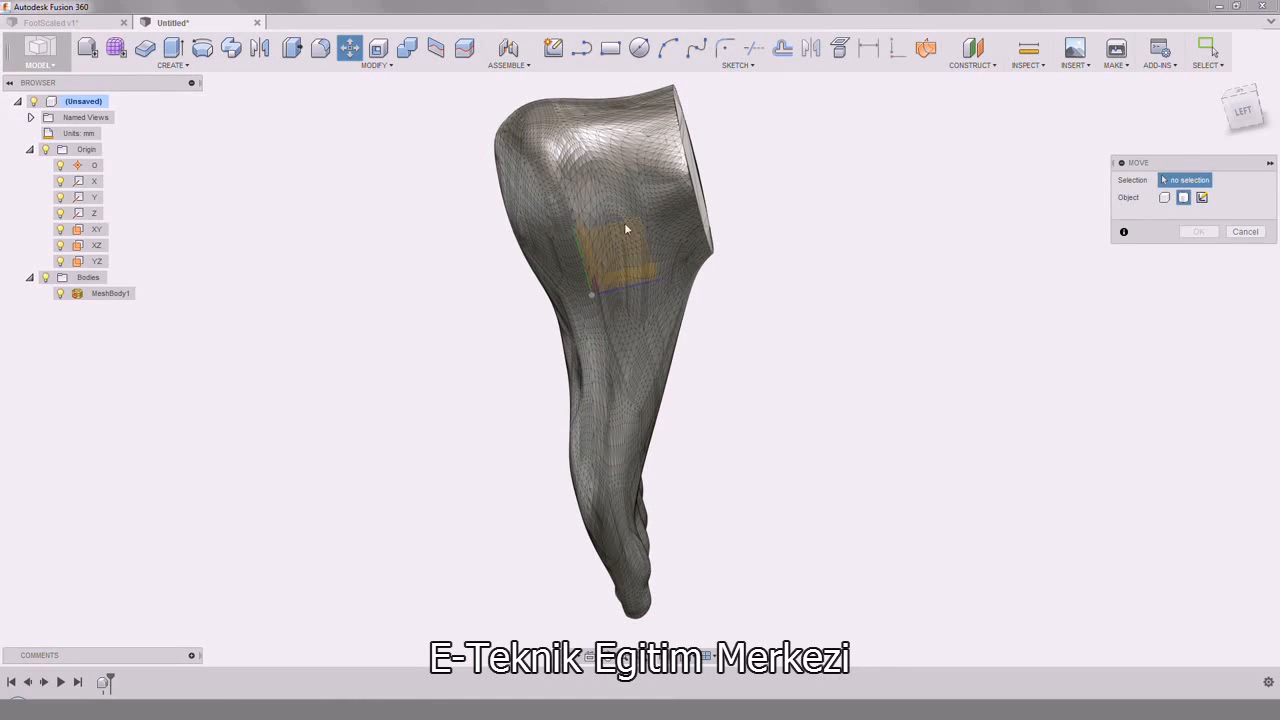
pyautogui.press('Escape')
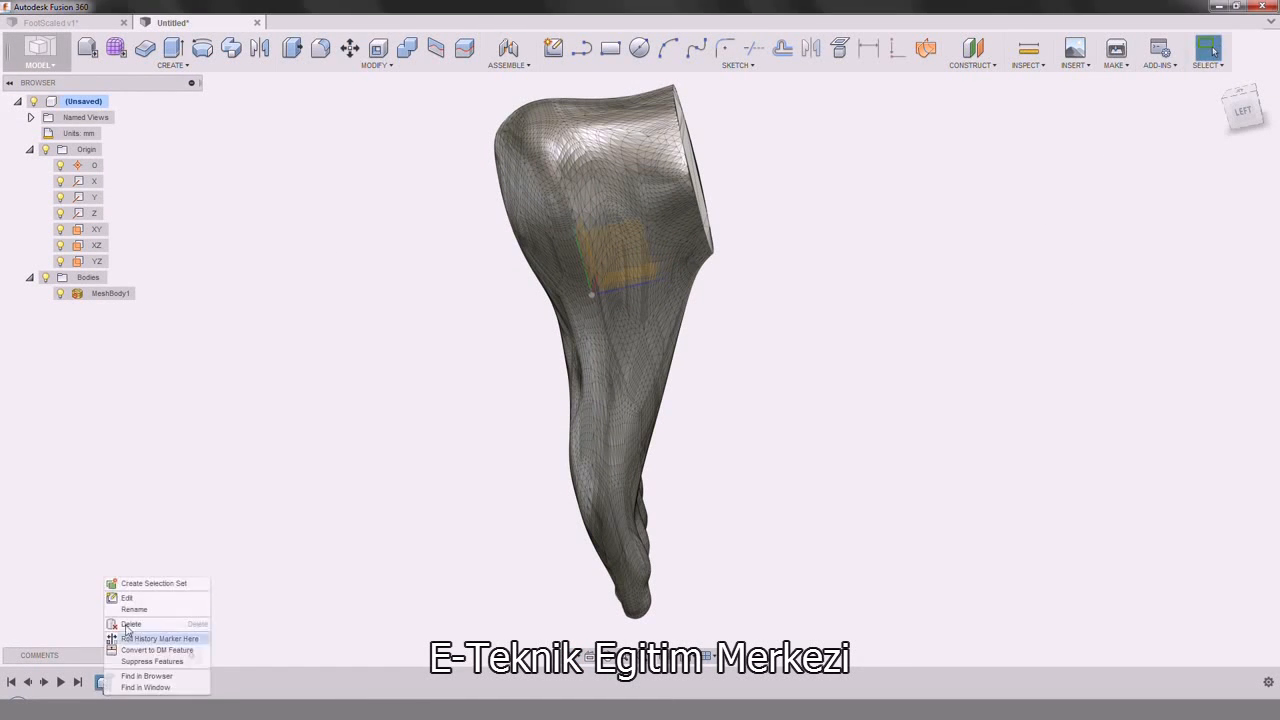
# Step: Reopen the base feature, rotate the foot mesh -90 degrees about the X axis, and finish the base feature
pyautogui.click(130, 638)
pyautogui.press('m')
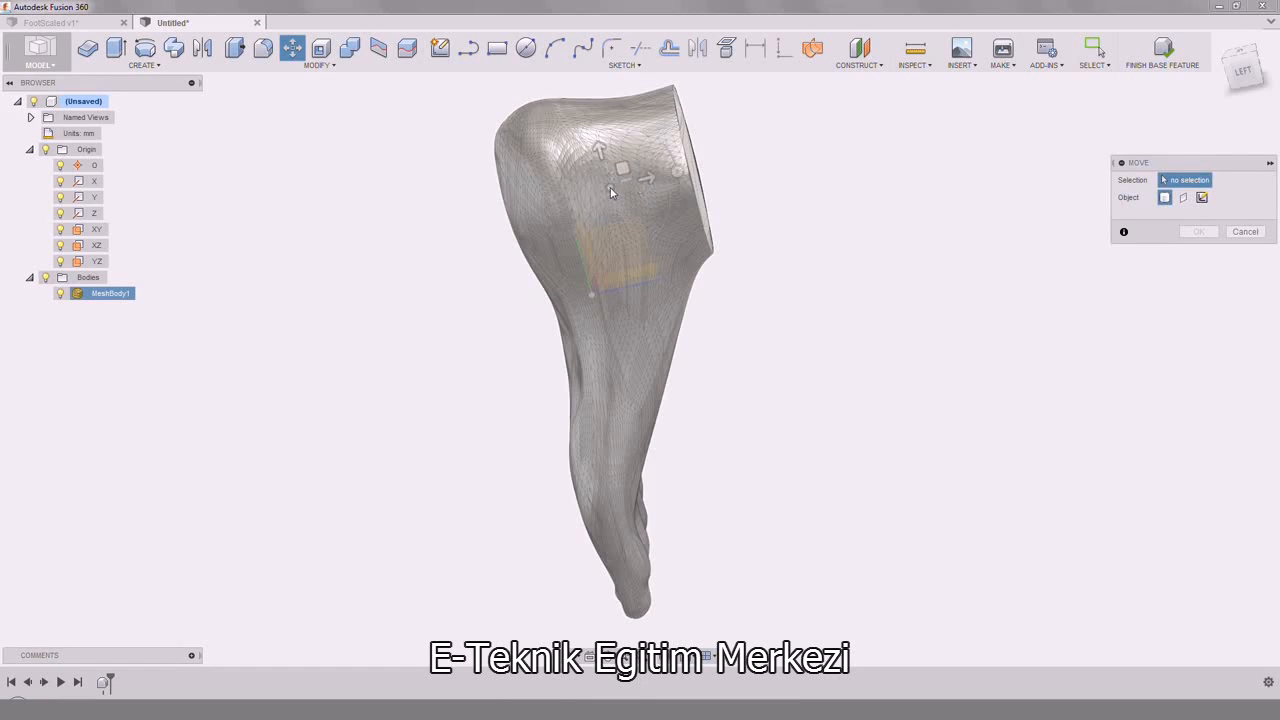
pyautogui.click(612, 192)
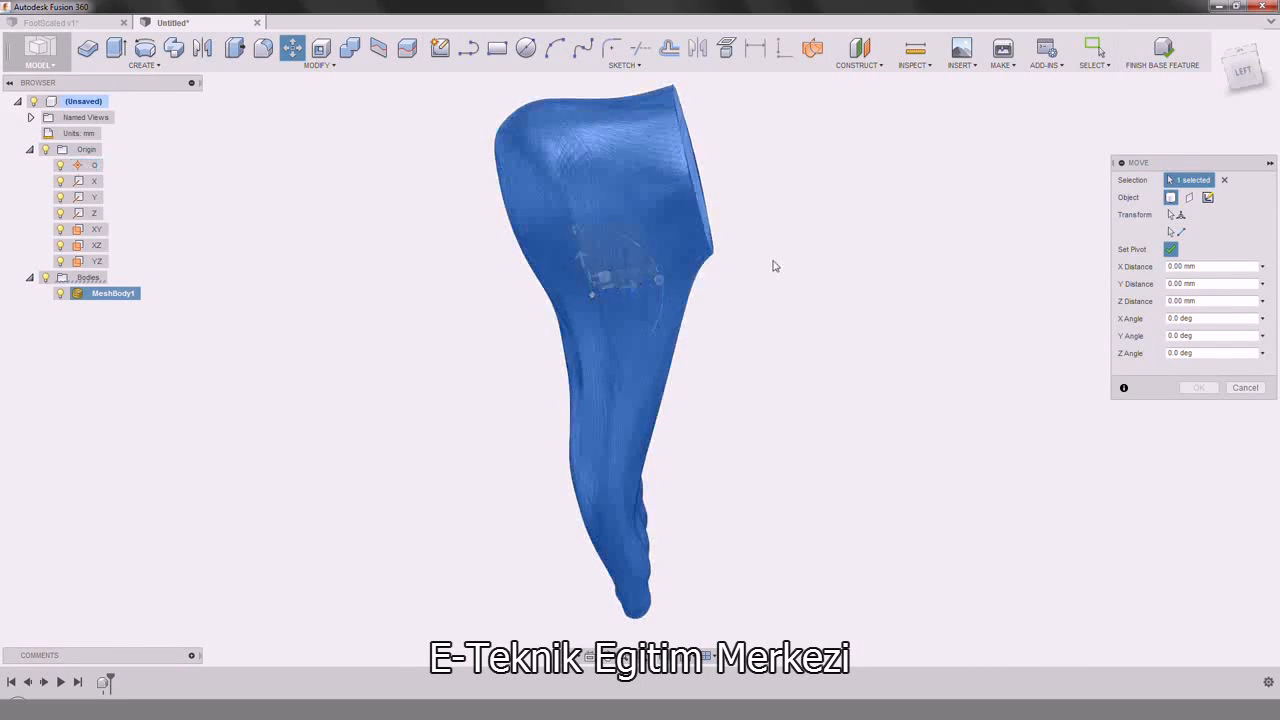
pyautogui.moveTo(666, 280); pyautogui.dragTo(577, 137)
pyautogui.moveTo(671, 138)
pyautogui.keyDown('shift'); pyautogui.mouseDown(button='middle')
pyautogui.moveTo(651, 231)
pyautogui.moveTo(676, 174)
pyautogui.moveTo(909, 220)
pyautogui.moveTo(769, 203)
pyautogui.moveTo(660, 145)
pyautogui.mouseUp(button='middle'); pyautogui.keyUp('shift')
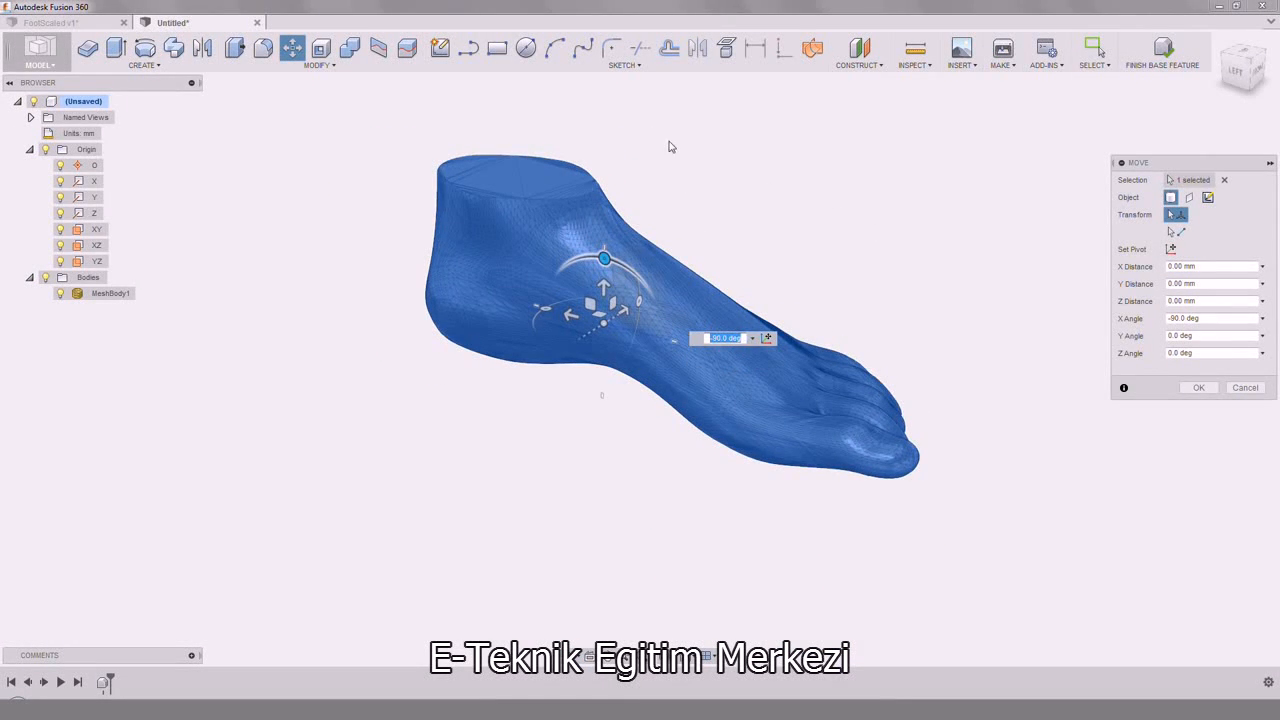
pyautogui.keyDown('shift'); pyautogui.moveTo(1000, 318); pyautogui.dragTo(774, 263, button='middle'); pyautogui.keyUp('shift')
pyautogui.click(1195, 388)
pyautogui.keyDown('shift'); pyautogui.moveTo(925, 345); pyautogui.dragTo(895, 250, button='middle'); pyautogui.keyUp('shift')
pyautogui.click(1163, 52)
pyautogui.keyDown('shift'); pyautogui.moveTo(909, 345); pyautogui.dragTo(816, 480, button='middle'); pyautogui.keyUp('shift')
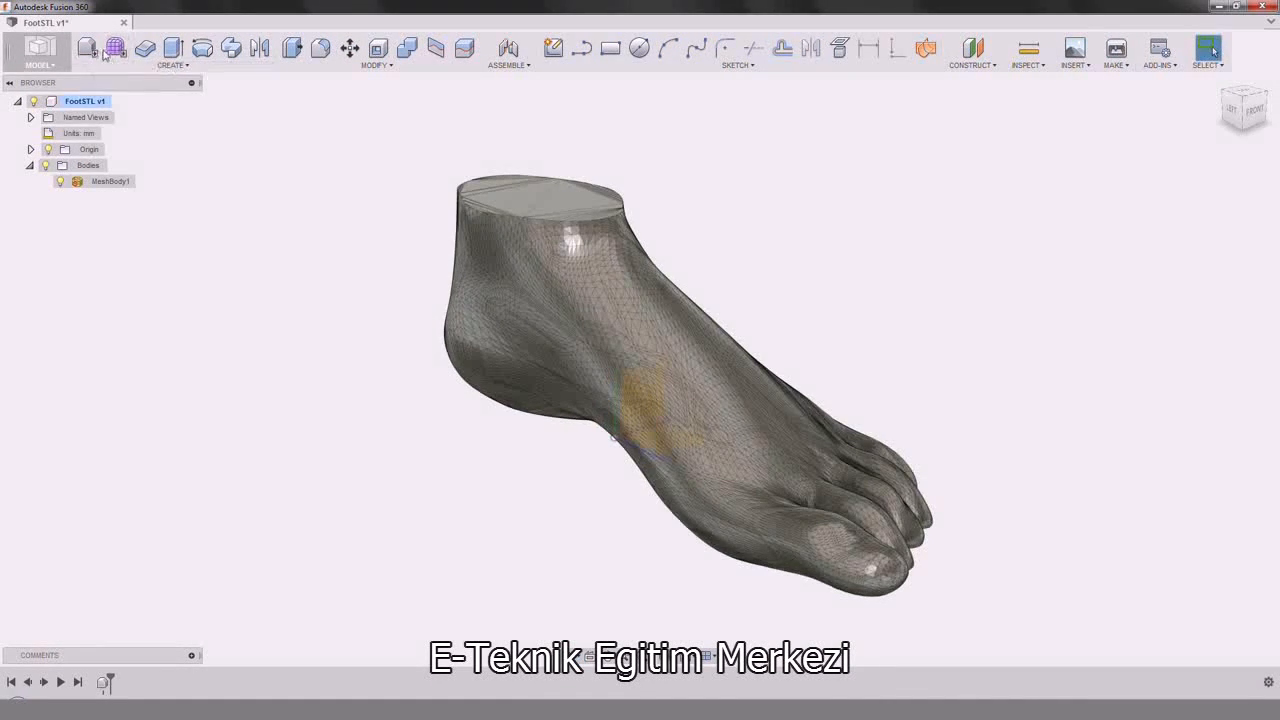
# Step: Create a form and place a center-type, single-face plane of about 48.6 by 51.9 mm beside the foot
pyautogui.click(115, 50)
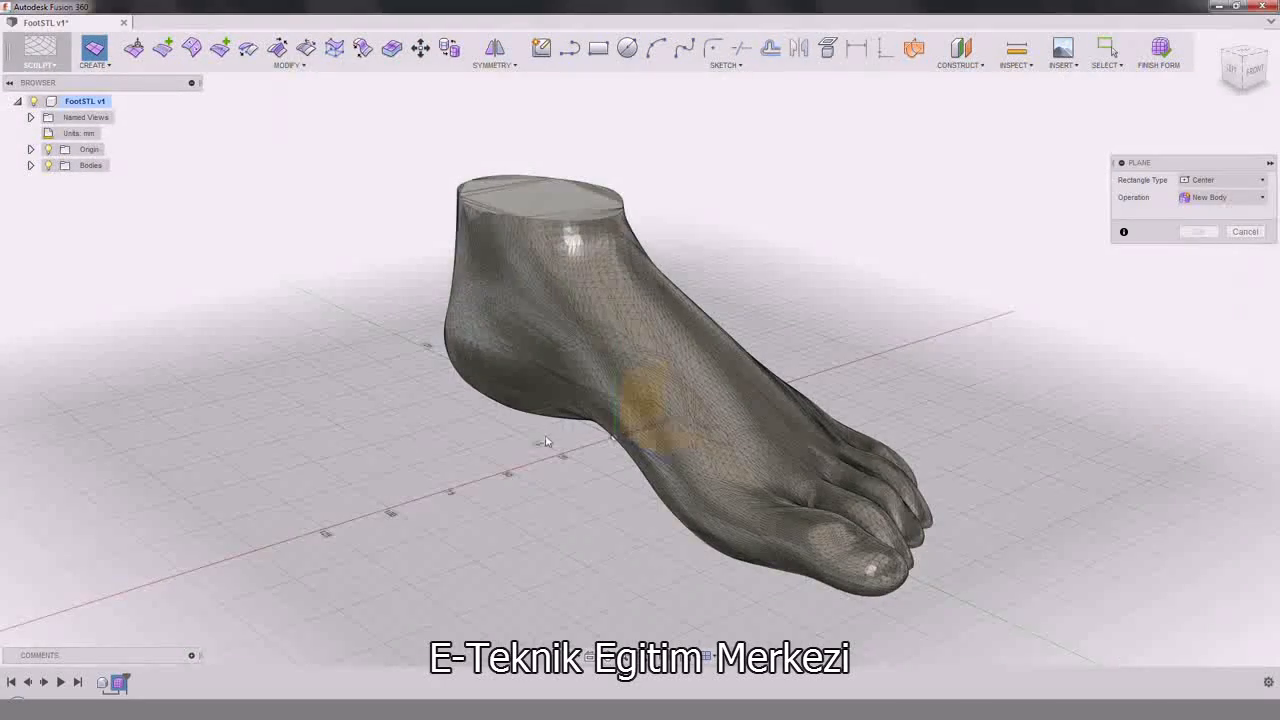
pyautogui.keyDown('shift'); pyautogui.moveTo(543, 442); pyautogui.dragTo(397, 409, button='middle'); pyautogui.keyUp('shift')
pyautogui.keyDown('shift'); pyautogui.moveTo(657, 404); pyautogui.dragTo(347, 489, button='middle'); pyautogui.keyUp('shift')
pyautogui.click(434, 345)
pyautogui.click(518, 371)
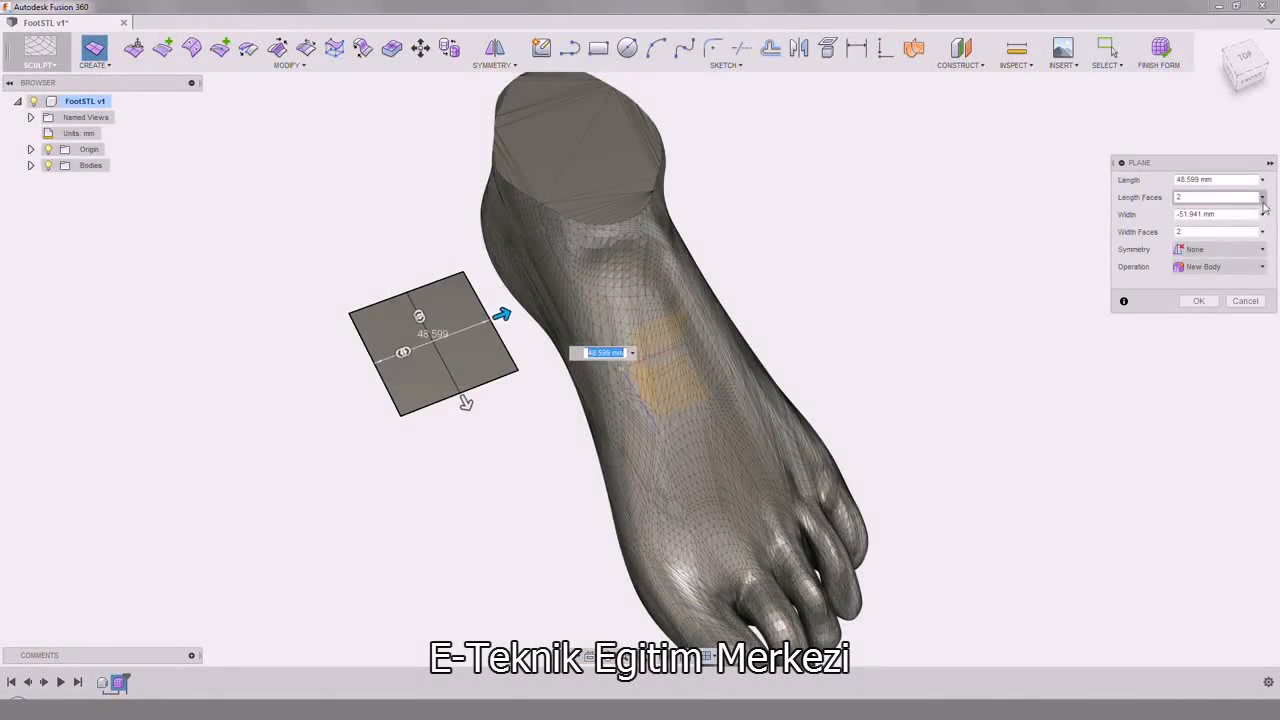
pyautogui.click(1205, 303)
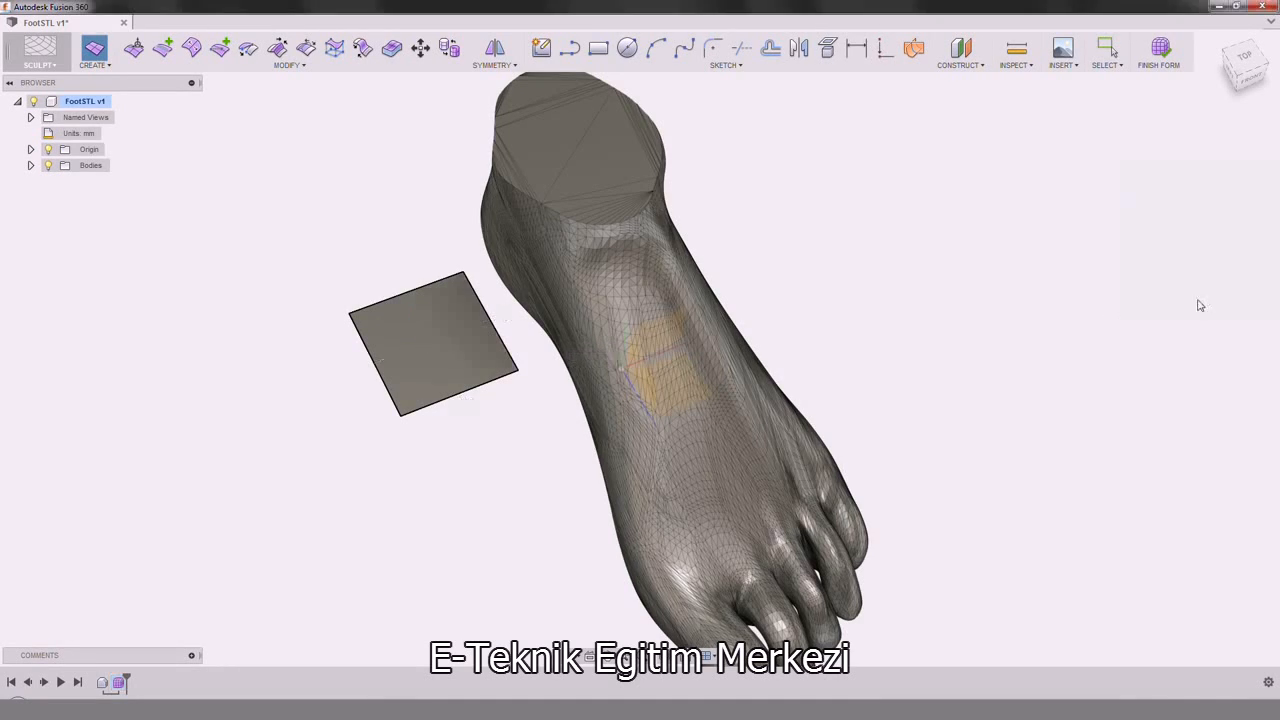
# Step: Stand the form plane upright along the side of the heel with Edit Form, shrinking and raising it towards the ankle
pyautogui.click(134, 48)
pyautogui.keyDown('shift'); pyautogui.moveTo(371, 365); pyautogui.dragTo(398, 338, button='middle'); pyautogui.keyUp('shift')
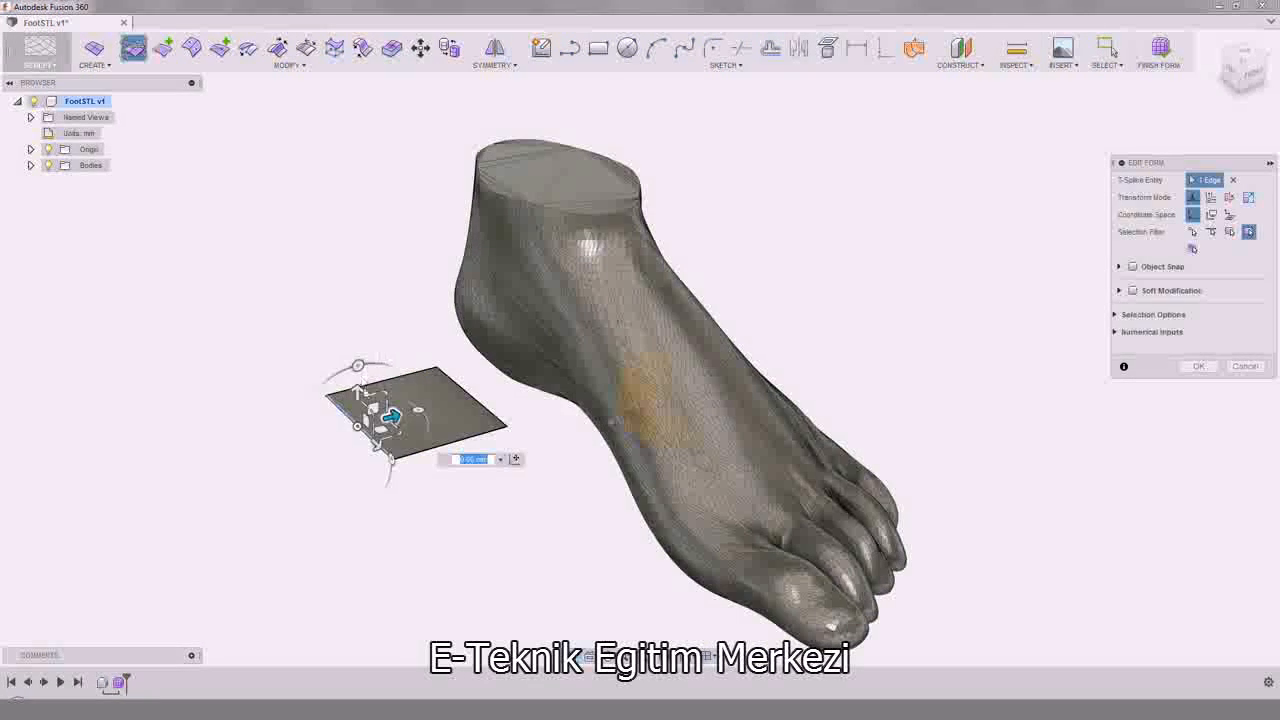
pyautogui.moveTo(380, 411); pyautogui.dragTo(503, 254)
pyautogui.keyDown('shift'); pyautogui.moveTo(497, 281); pyautogui.dragTo(503, 270, button='middle'); pyautogui.keyUp('shift')
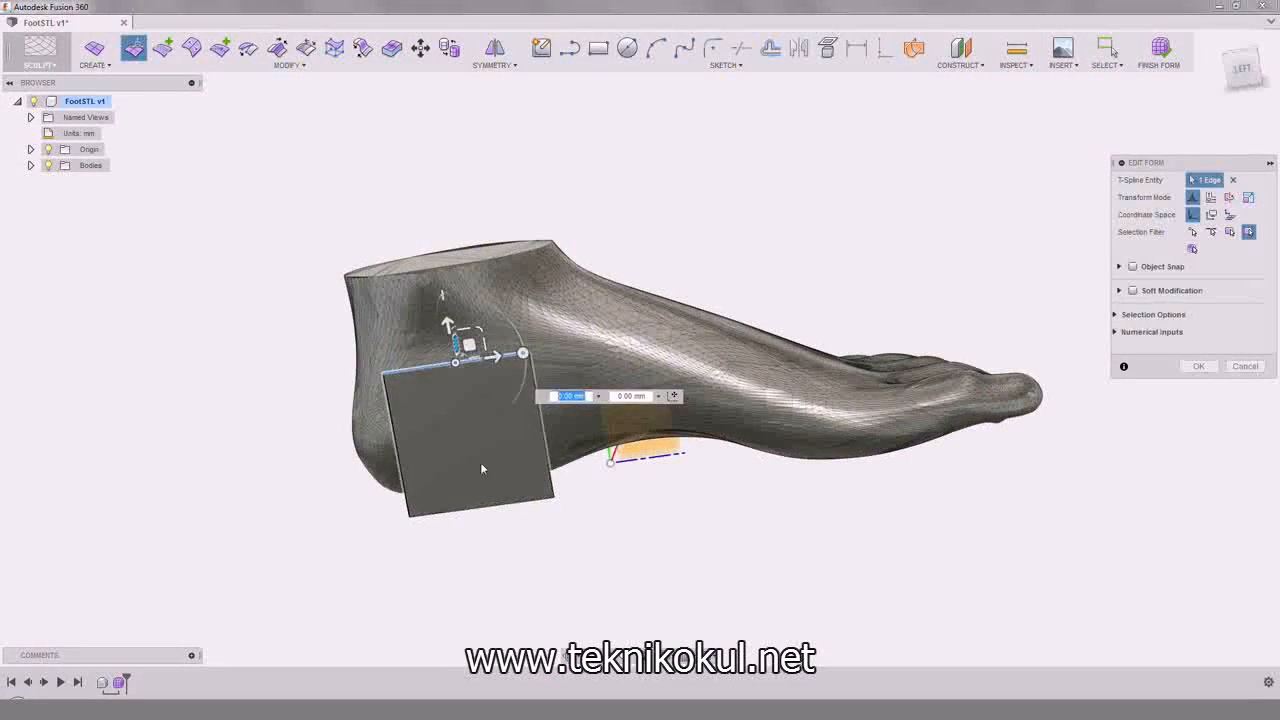
pyautogui.click(474, 421)
pyautogui.keyDown('shift'); pyautogui.moveTo(440, 335); pyautogui.dragTo(434, 363, button='middle'); pyautogui.keyUp('shift')
# Step: Fit the small plane's edges closer to the side of the ankle with Edit Form
pyautogui.click(515, 311)
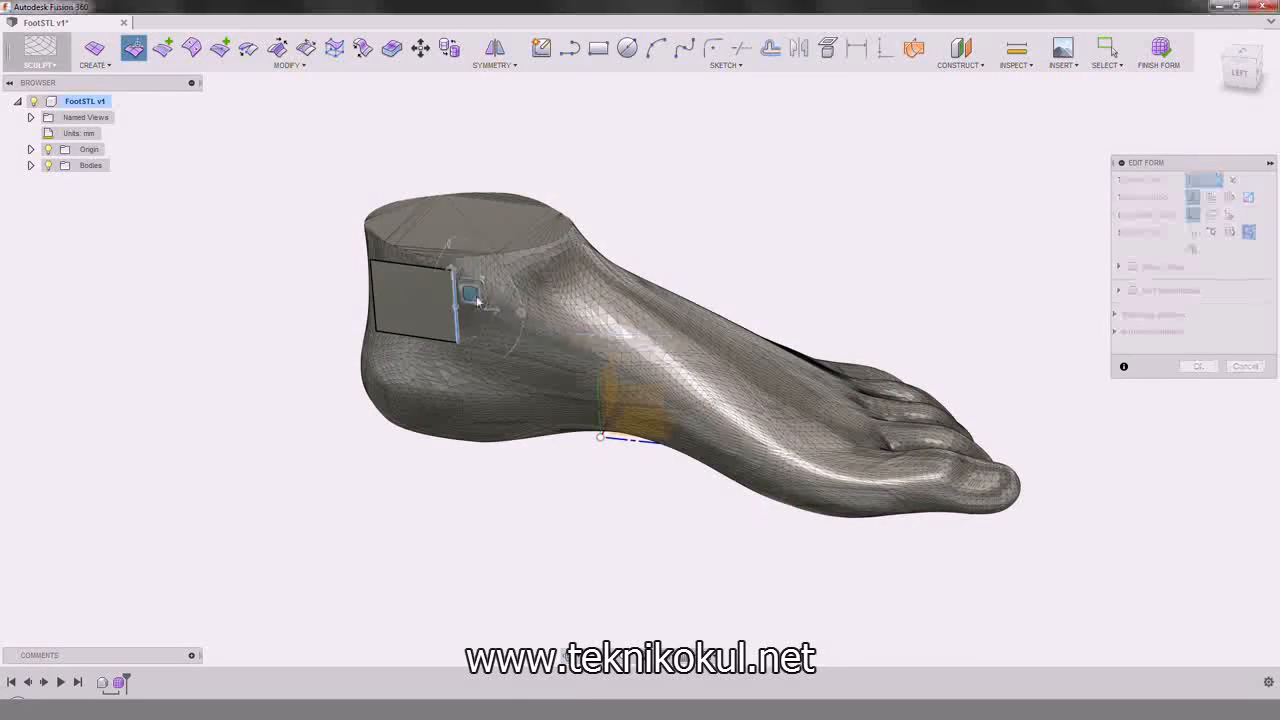
pyautogui.keyDown('shift'); pyautogui.moveTo(481, 302); pyautogui.dragTo(452, 322, button='middle'); pyautogui.keyUp('shift')
pyautogui.scroll(3, 466, 214)
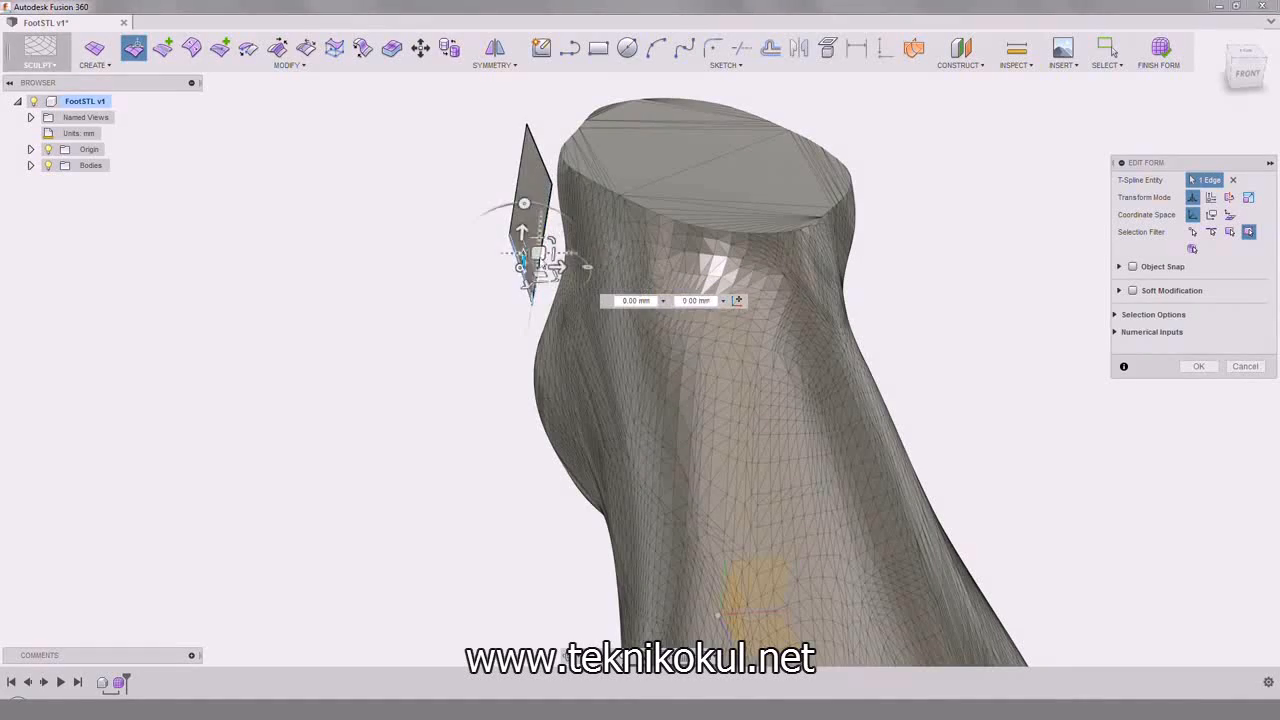
pyautogui.moveTo(560, 262); pyautogui.dragTo(551, 264)
pyautogui.keyDown('shift'); pyautogui.moveTo(551, 264); pyautogui.dragTo(663, 261, button='middle'); pyautogui.keyUp('shift')
pyautogui.scroll(-3, 615, 280)
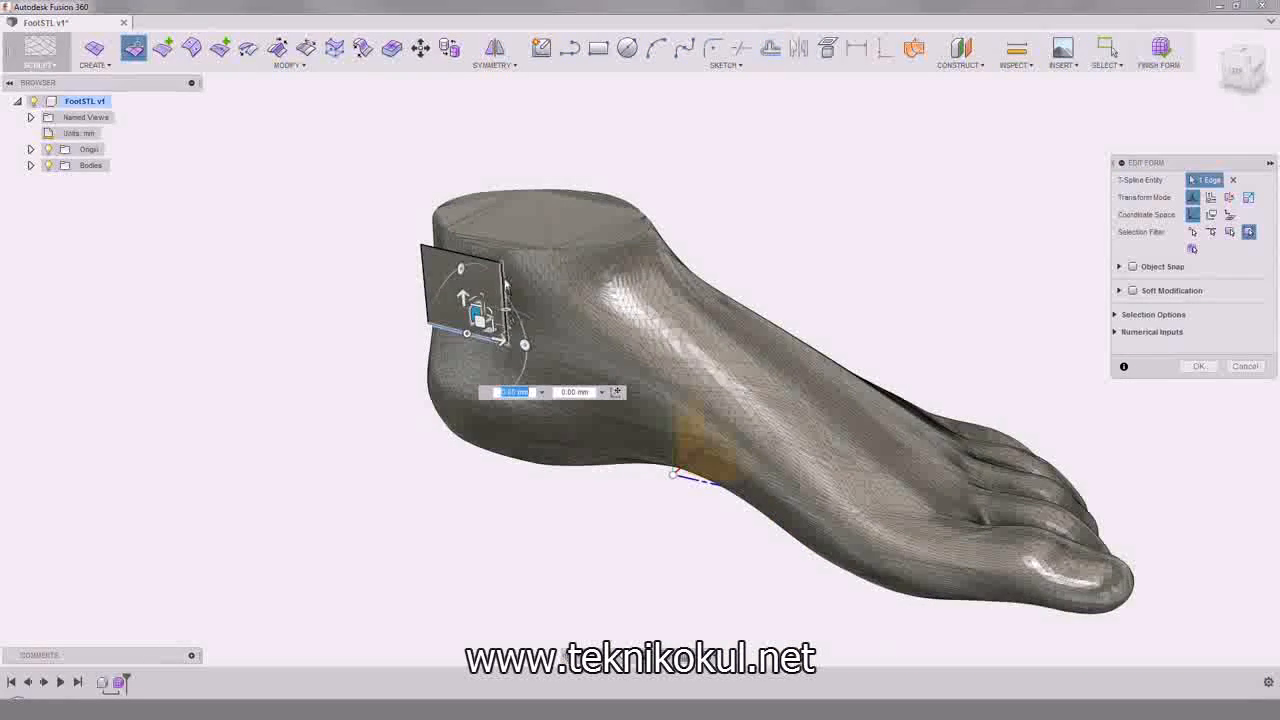
# Step: Extrude new faces from the plane's edge around the front and far side of the ankle to behind the heel
pyautogui.keyDown('shift'); pyautogui.moveTo(582, 271); pyautogui.dragTo(585, 330, button='middle'); pyautogui.keyUp('shift')
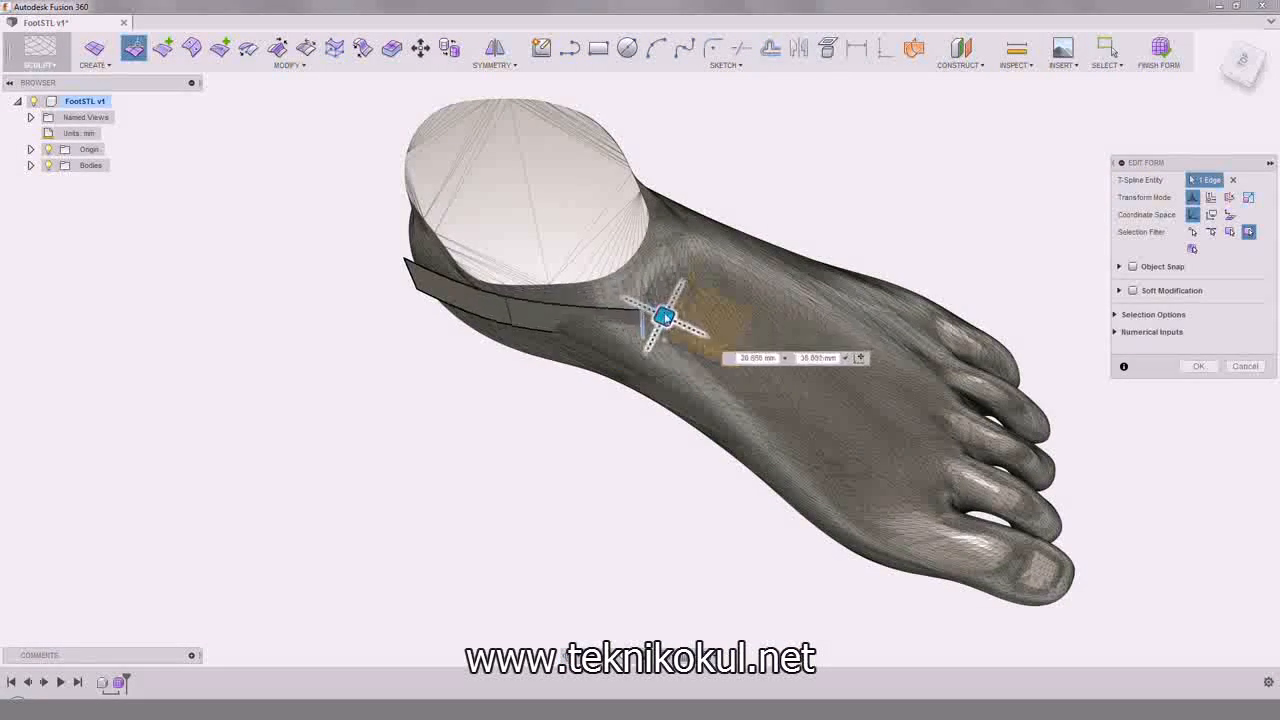
pyautogui.moveTo(638, 308); pyautogui.dragTo(643, 128)
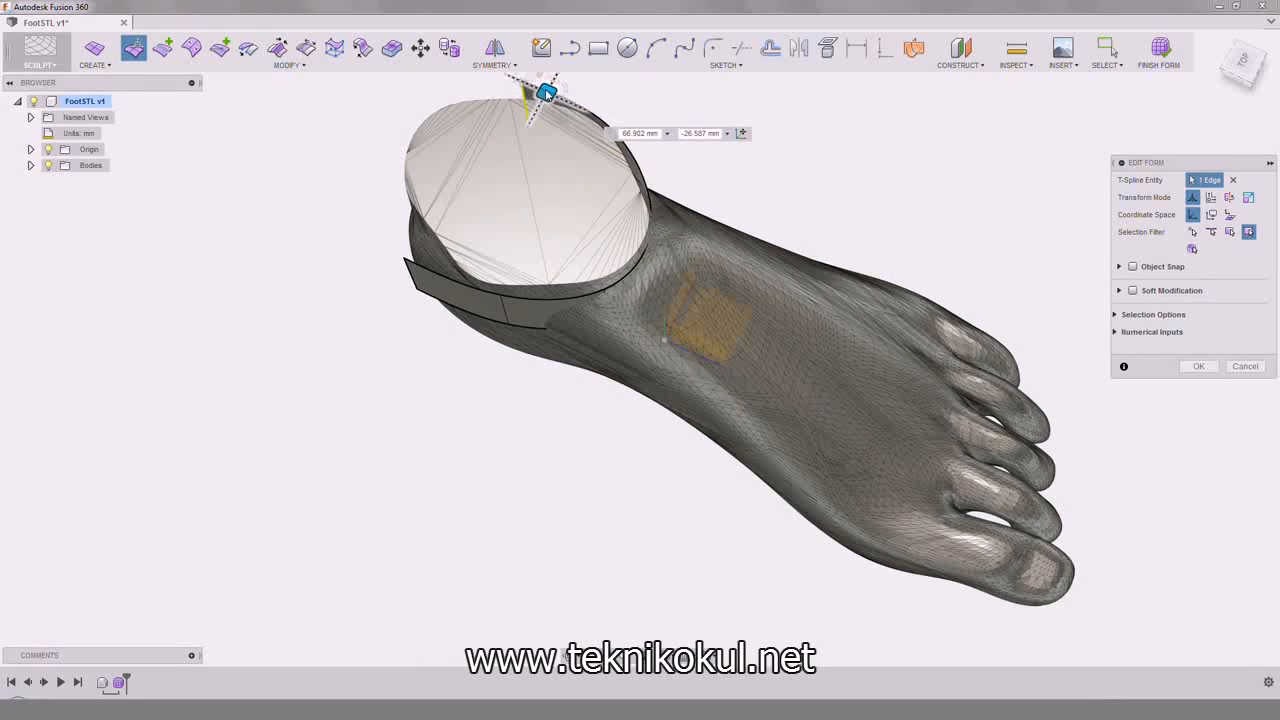
pyautogui.moveTo(480, 97); pyautogui.dragTo(390, 198)
pyautogui.keyDown('shift'); pyautogui.moveTo(408, 362); pyautogui.dragTo(418, 287, button='middle'); pyautogui.keyUp('shift')
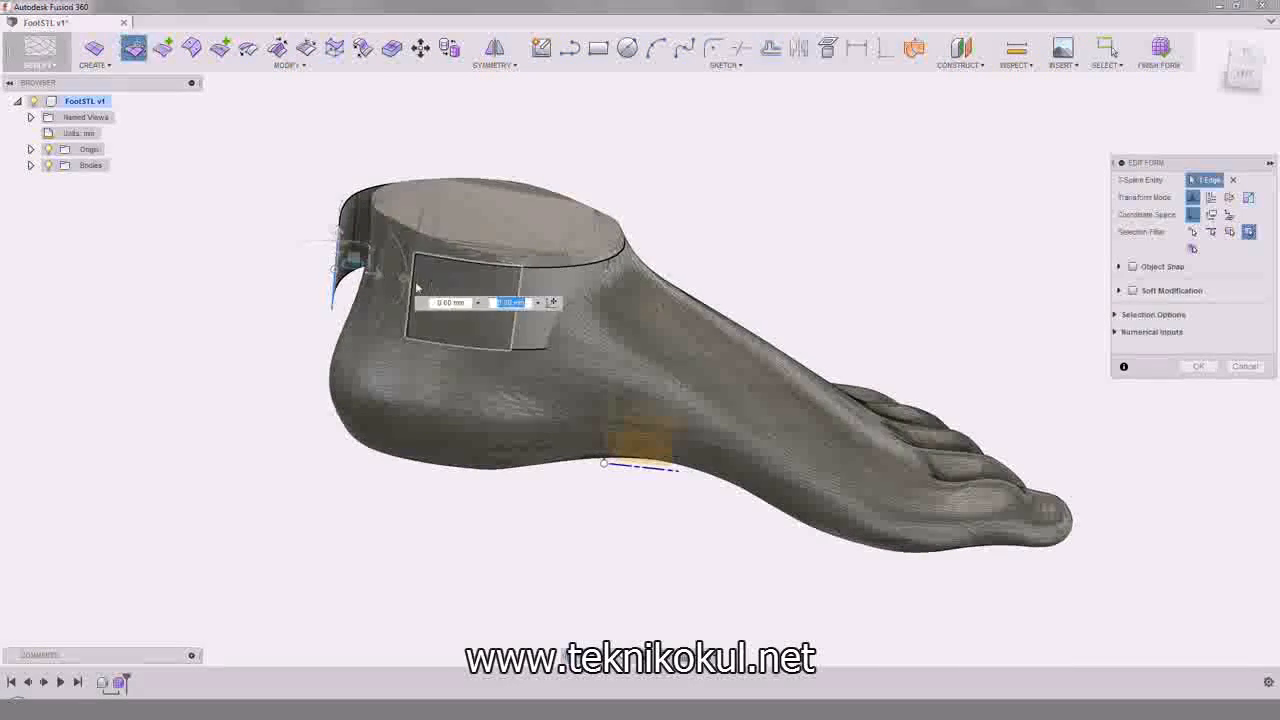
# Step: Bridge the two open end edges behind the ankle to close the surface into a band
pyautogui.click(363, 47)
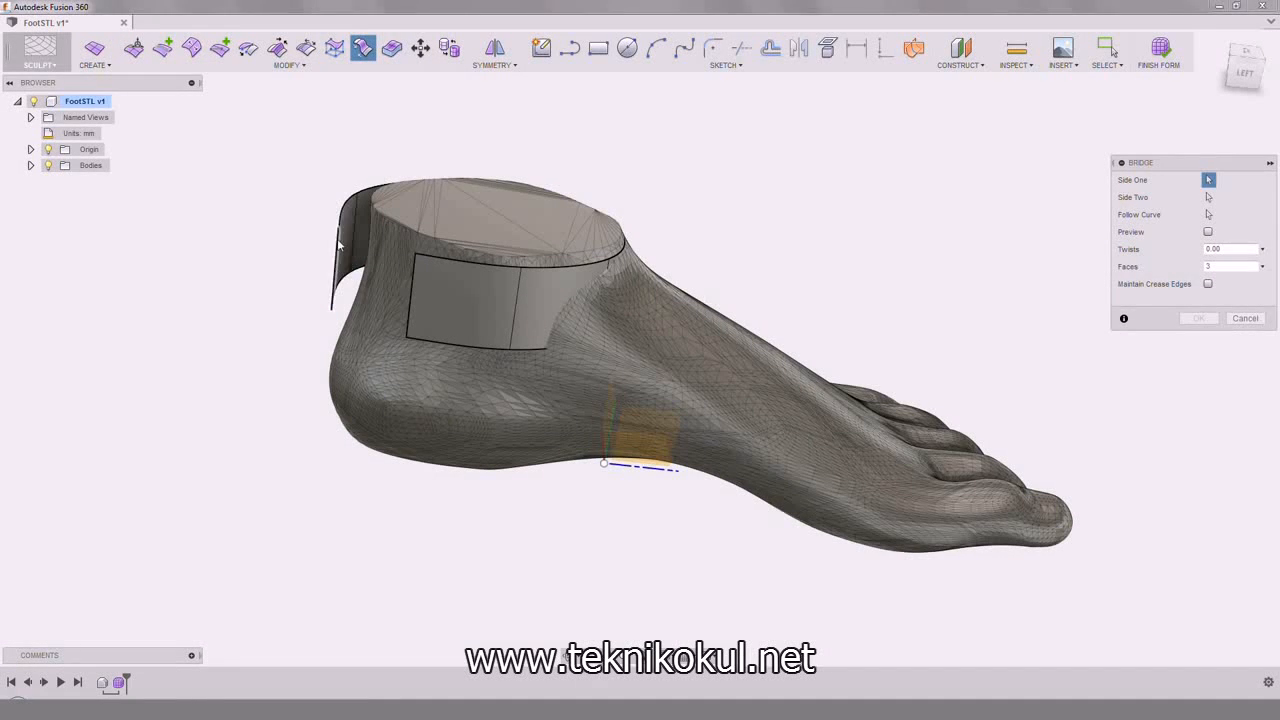
pyautogui.click(414, 272)
pyautogui.click(1262, 267)
pyautogui.click(1232, 295)
pyautogui.click(1200, 352)
# Step: Pull the band's lower front edges forward over the instep and fit its back edges around the heel with Edit Form
pyautogui.keyDown('shift'); pyautogui.moveTo(843, 340); pyautogui.dragTo(780, 350, button='middle'); pyautogui.keyUp('shift')
pyautogui.click(30, 165)
pyautogui.click(168, 351)
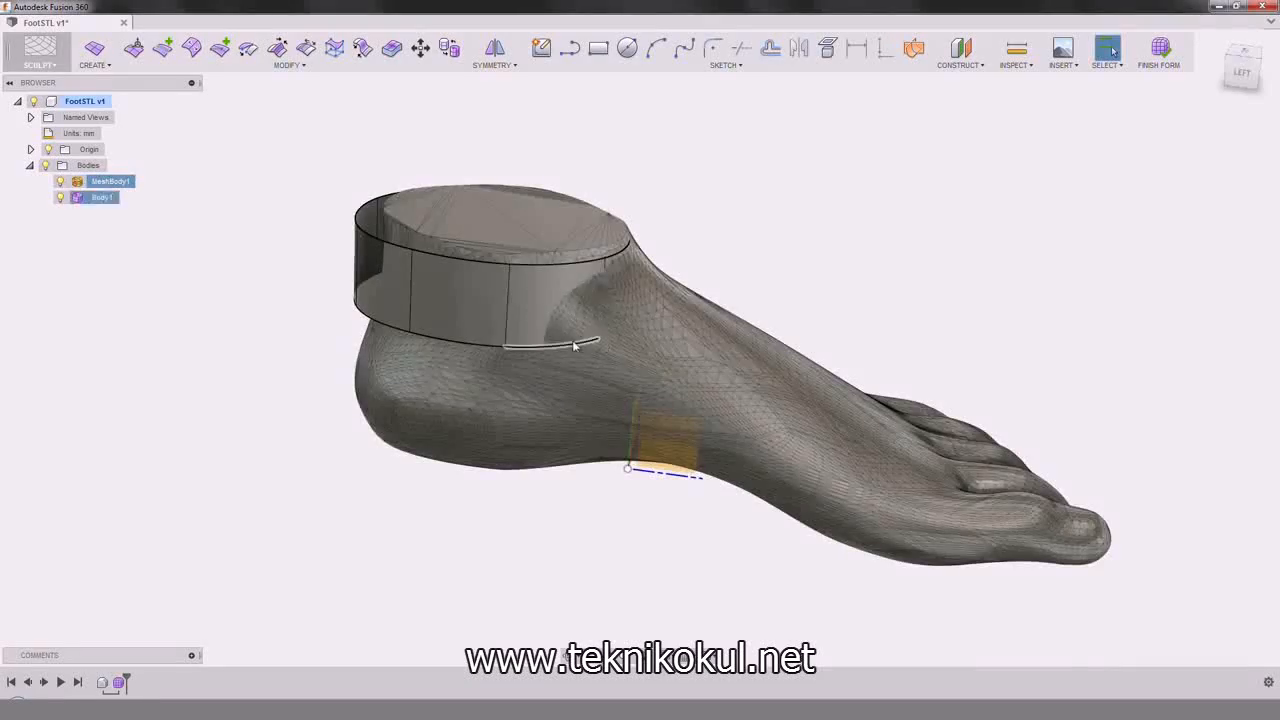
pyautogui.keyDown('shift'); pyautogui.click(577, 346); pyautogui.keyUp('shift')
pyautogui.keyDown('shift'); pyautogui.moveTo(577, 346); pyautogui.dragTo(500, 380, button='middle'); pyautogui.keyUp('shift')
pyautogui.keyDown('shift'); pyautogui.click(651, 331); pyautogui.keyUp('shift')
pyautogui.keyDown('shift'); pyautogui.moveTo(651, 331); pyautogui.dragTo(590, 372, button='middle'); pyautogui.keyUp('shift')
pyautogui.keyDown('shift'); pyautogui.click(803, 357); pyautogui.keyUp('shift')
pyautogui.keyDown('shift'); pyautogui.moveTo(470, 270); pyautogui.dragTo(592, 177, button='middle'); pyautogui.keyUp('shift')
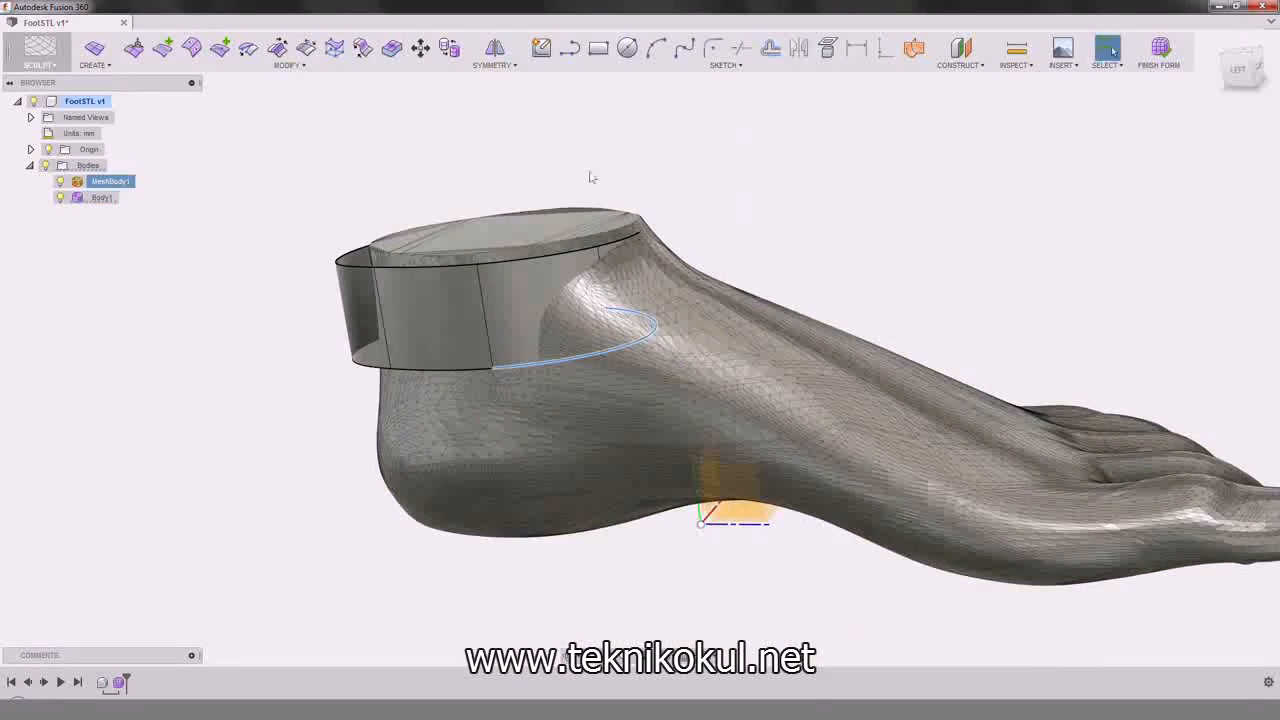
pyautogui.click(140, 50)
pyautogui.keyDown('shift'); pyautogui.moveTo(381, 366); pyautogui.dragTo(470, 285, button='middle'); pyautogui.keyUp('shift')
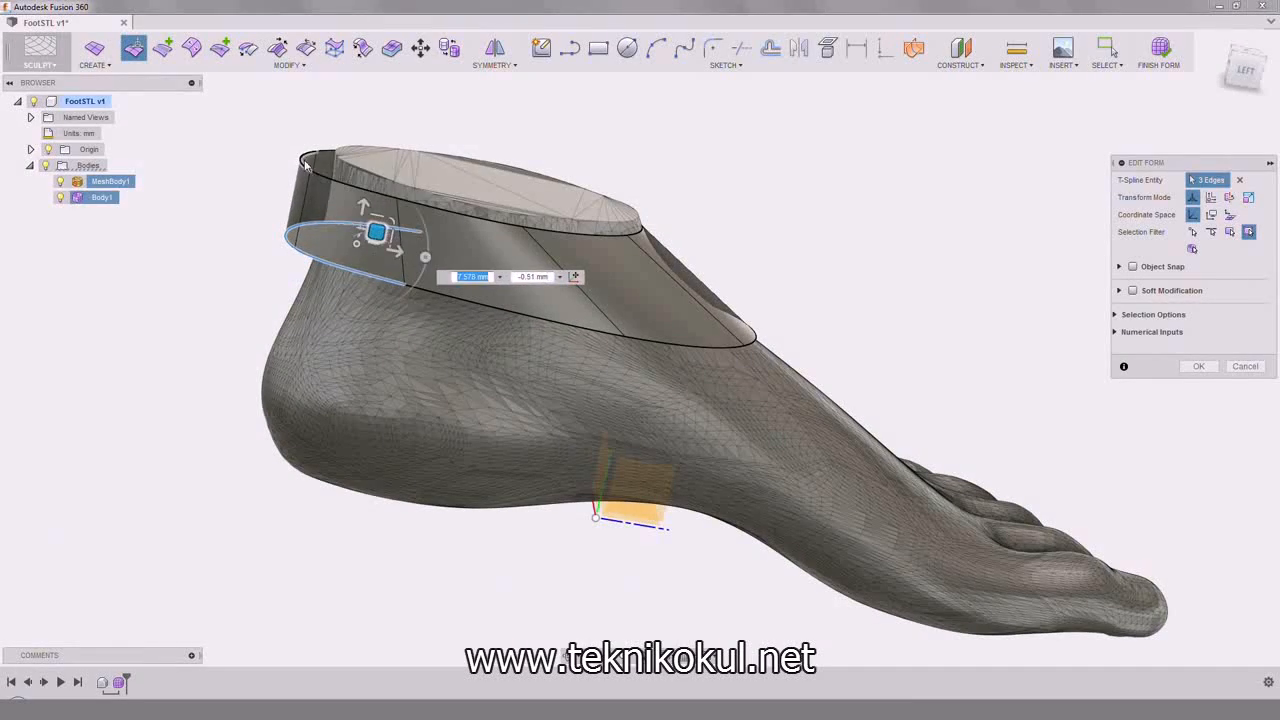
pyautogui.moveTo(334, 149); pyautogui.dragTo(352, 150)
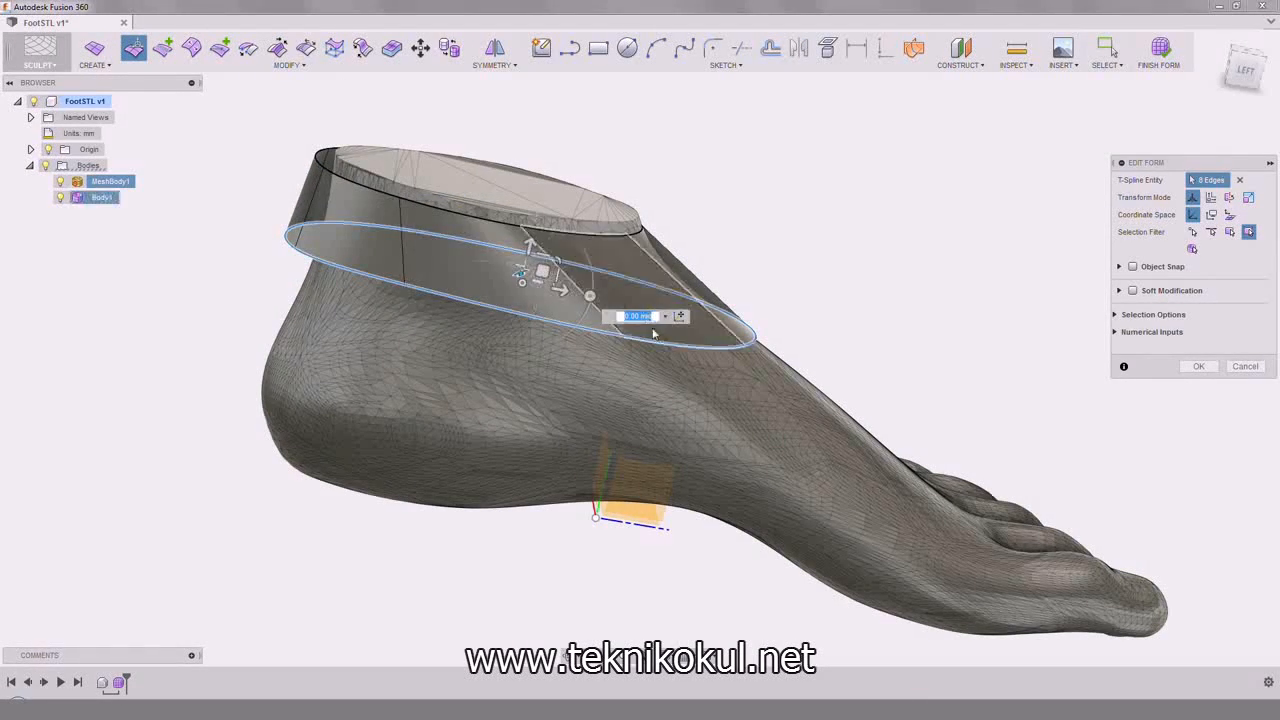
# Step: Reposition the band's lower front edges closer to the bend between the ankle and the instep
pyautogui.keyDown('shift'); pyautogui.moveTo(553, 271); pyautogui.dragTo(620, 290, button='middle'); pyautogui.keyUp('shift')
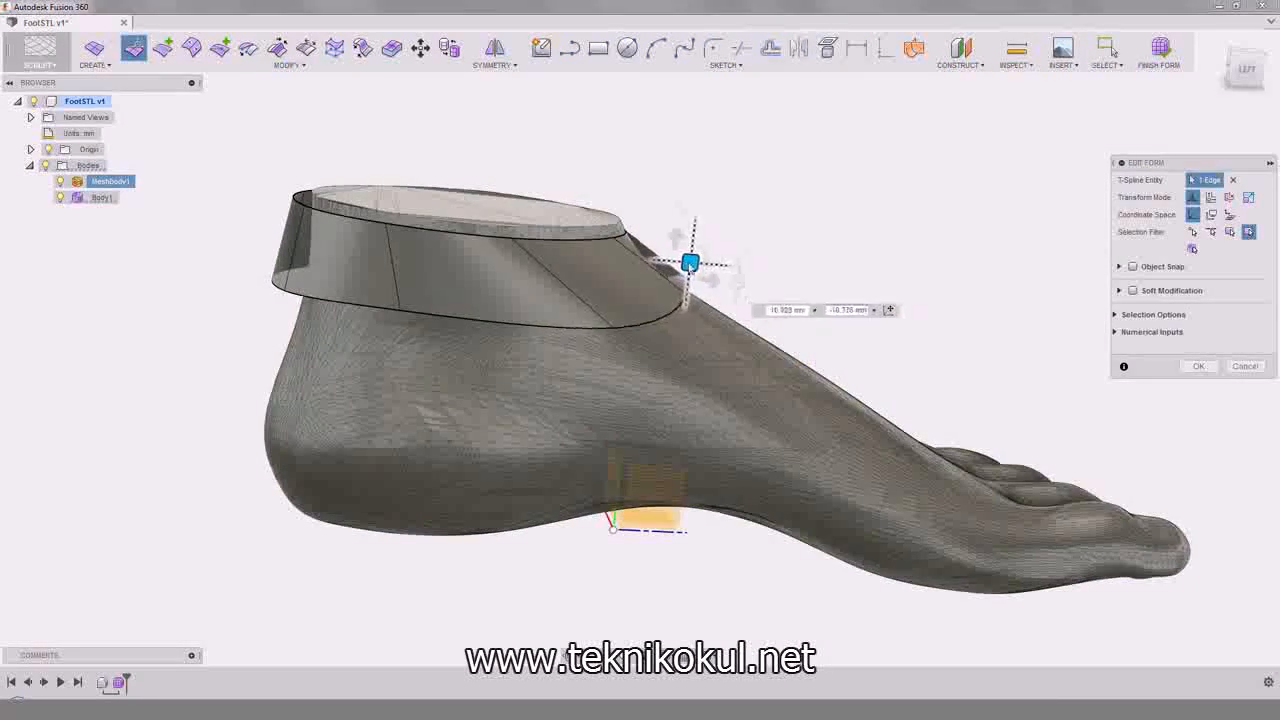
pyautogui.click(612, 327)
pyautogui.moveTo(612, 327); pyautogui.dragTo(612, 290)
pyautogui.keyDown('shift'); pyautogui.moveTo(612, 290); pyautogui.dragTo(735, 284, button='middle'); pyautogui.keyUp('shift')
pyautogui.moveTo(735, 284); pyautogui.dragTo(721, 270)
pyautogui.keyDown('shift'); pyautogui.moveTo(722, 272); pyautogui.dragTo(838, 362, button='middle'); pyautogui.keyUp('shift')
pyautogui.click(930, 330)
# Step: Extrude new faces from the band's front edge forward along the top of the foot towards the toes
pyautogui.keyDown('alt'); pyautogui.moveTo(702, 278); pyautogui.dragTo(1056, 462); pyautogui.keyUp('alt')
pyautogui.keyDown('shift'); pyautogui.moveTo(1056, 462); pyautogui.dragTo(680, 180, button='middle'); pyautogui.keyUp('shift')
pyautogui.keyDown('alt'); pyautogui.moveTo(782, 285); pyautogui.dragTo(1008, 450); pyautogui.keyUp('alt')
pyautogui.keyDown('shift'); pyautogui.moveTo(1008, 450); pyautogui.dragTo(490, 314, button='middle'); pyautogui.keyUp('shift')
# Step: Select the lower edge loop and pull the surface down around the sides of the foot
pyautogui.doubleClick(341, 391)
pyautogui.moveTo(620, 379); pyautogui.dragTo(603, 472)
pyautogui.keyDown('shift'); pyautogui.moveTo(690, 410); pyautogui.dragTo(500, 440, button='middle'); pyautogui.keyUp('shift')
pyautogui.click(656, 433)
pyautogui.keyDown('shift'); pyautogui.moveTo(656, 433); pyautogui.dragTo(500, 420, button='middle'); pyautogui.keyUp('shift')
pyautogui.moveTo(630, 396); pyautogui.dragTo(627, 388)
pyautogui.keyDown('shift'); pyautogui.moveTo(629, 389); pyautogui.dragTo(467, 104, button='middle'); pyautogui.keyUp('shift')
# Step: Weld the open vertices along the front edge of the toe cap with Weld Vertices
pyautogui.keyDown('shift'); pyautogui.moveTo(647, 443); pyautogui.dragTo(585, 420, button='middle'); pyautogui.keyUp('shift')
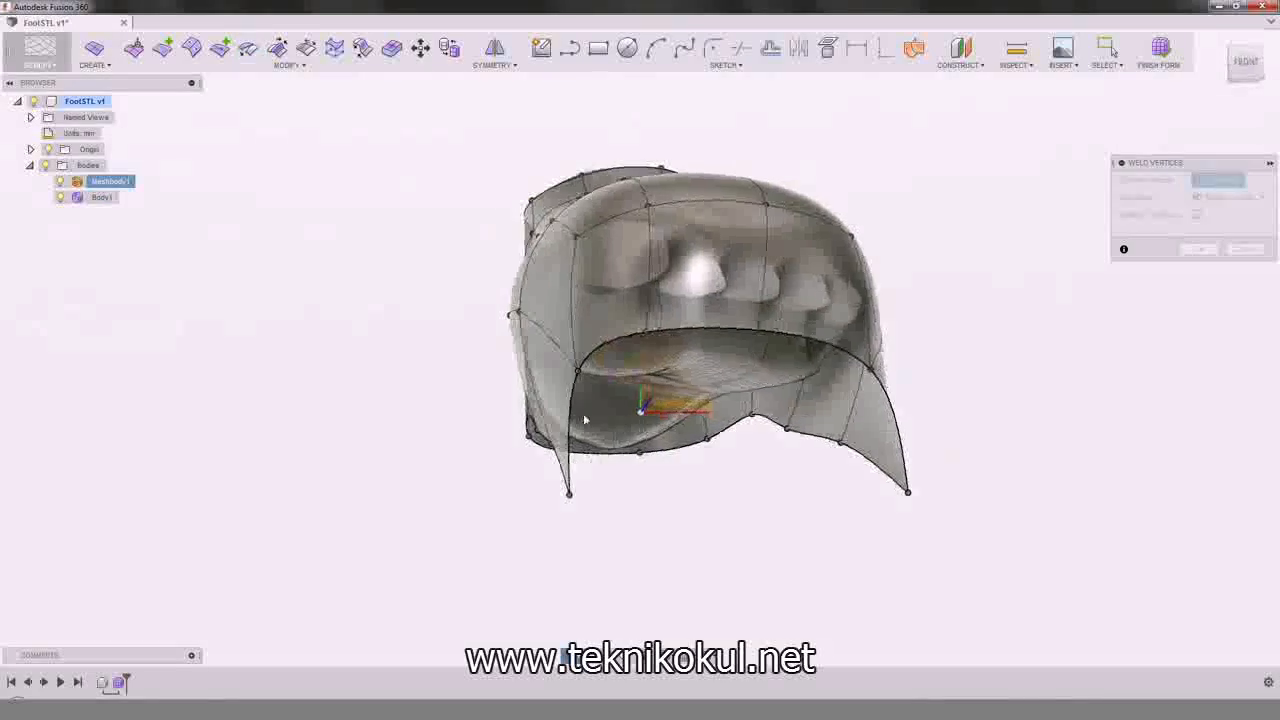
pyautogui.click(570, 495)
pyautogui.click(646, 332)
pyautogui.click(870, 373)
pyautogui.keyDown('shift'); pyautogui.moveTo(870, 373); pyautogui.dragTo(713, 334, button='middle'); pyautogui.keyUp('shift')
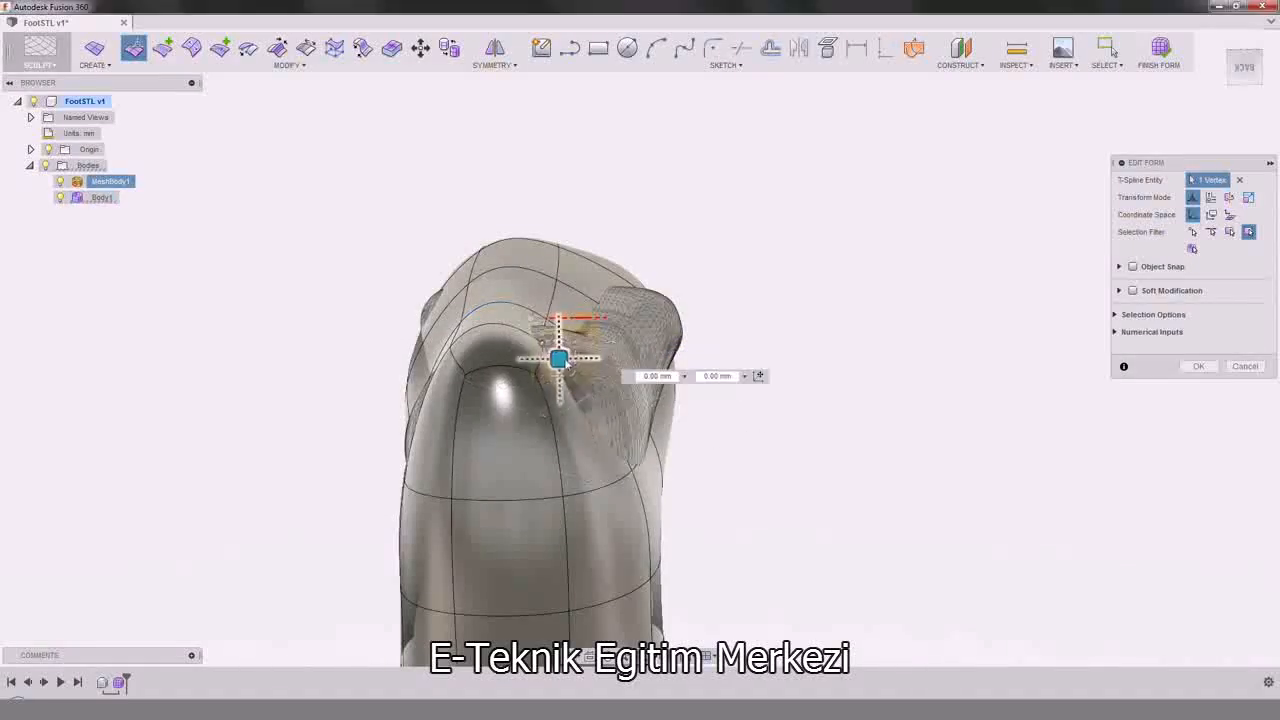
# Step: Move individual vertices of the shoe surface with Edit Form so it fits around the foot
pyautogui.moveTo(566, 363); pyautogui.dragTo(708, 374)
pyautogui.moveTo(688, 428); pyautogui.dragTo(729, 299)
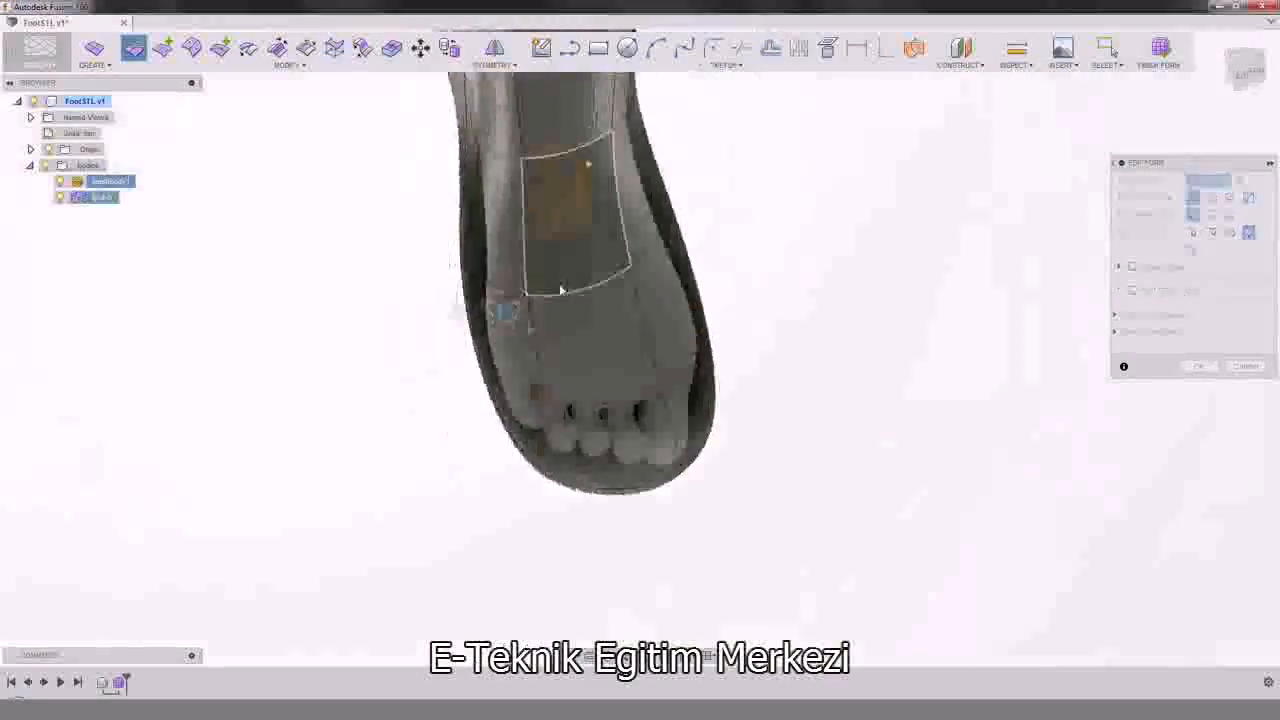
pyautogui.keyDown('shift'); pyautogui.moveTo(561, 289); pyautogui.dragTo(240, 249, button='middle'); pyautogui.keyUp('shift')
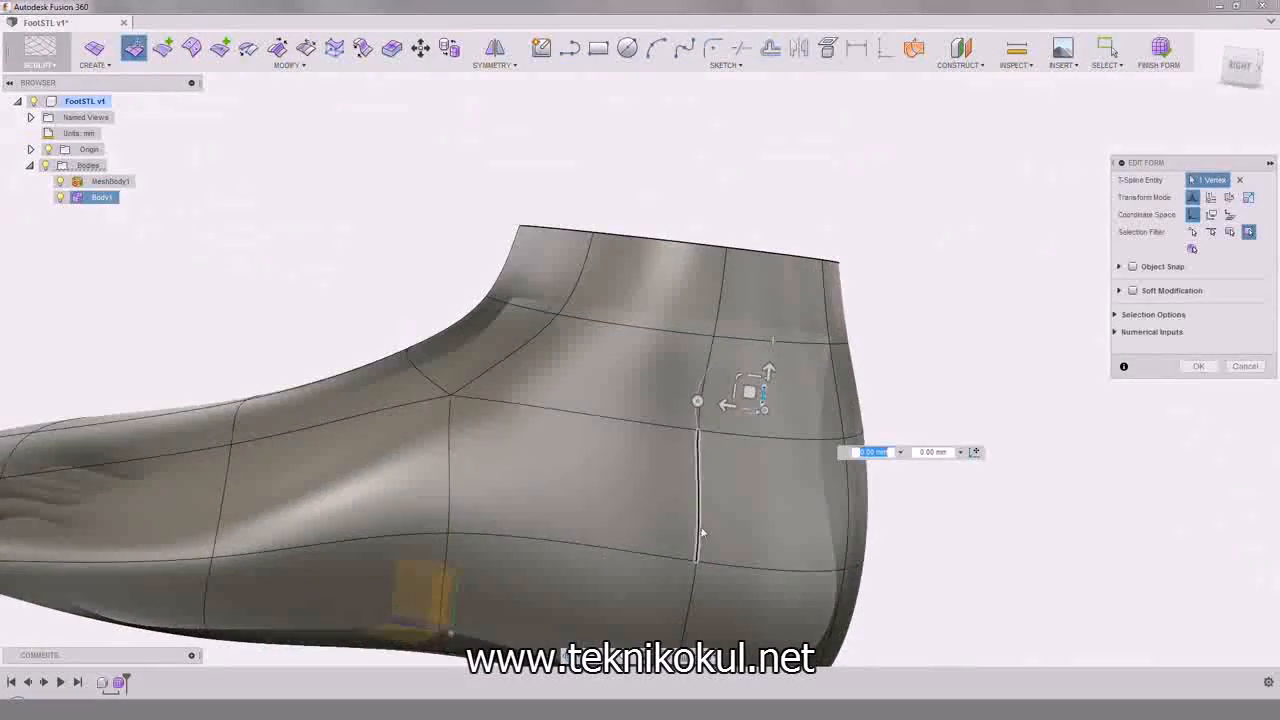
# Step: Switch the T-spline body to box display and reposition its vertices around the toes and sole
pyautogui.keyDown('shift'); pyautogui.moveTo(632, 418); pyautogui.dragTo(300, 480, button='middle'); pyautogui.keyUp('shift')
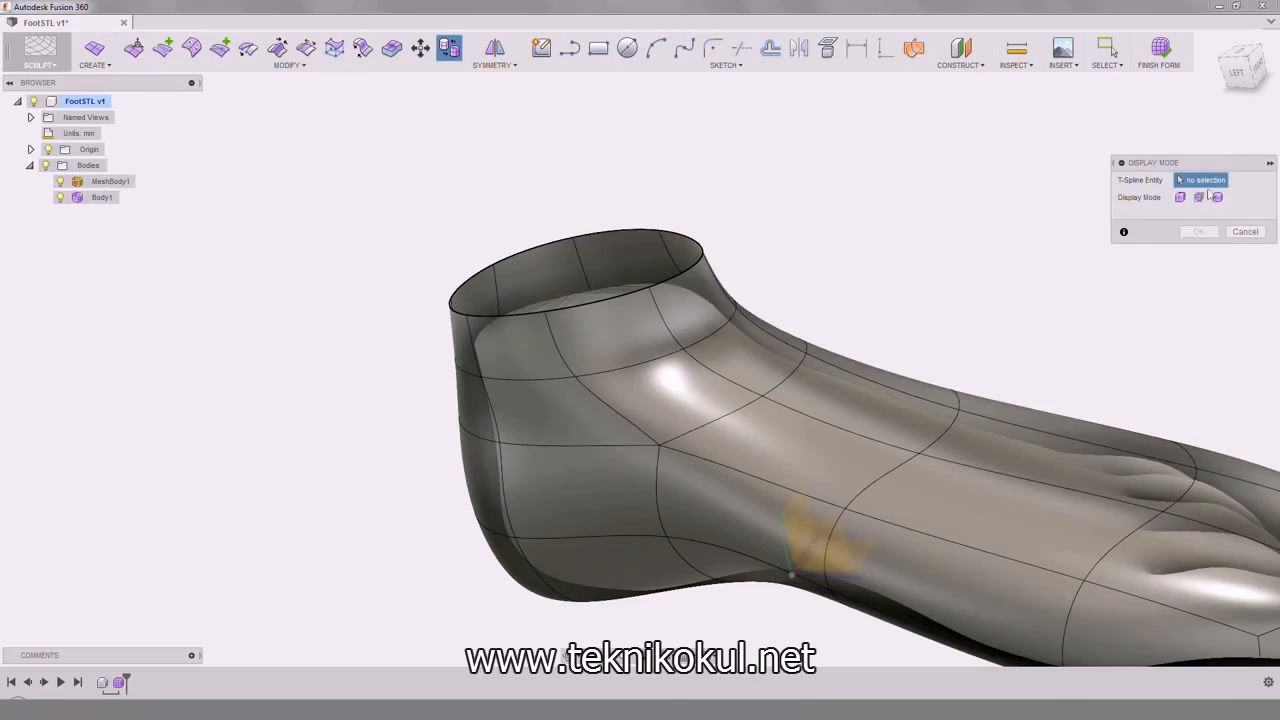
pyautogui.click(1180, 197)
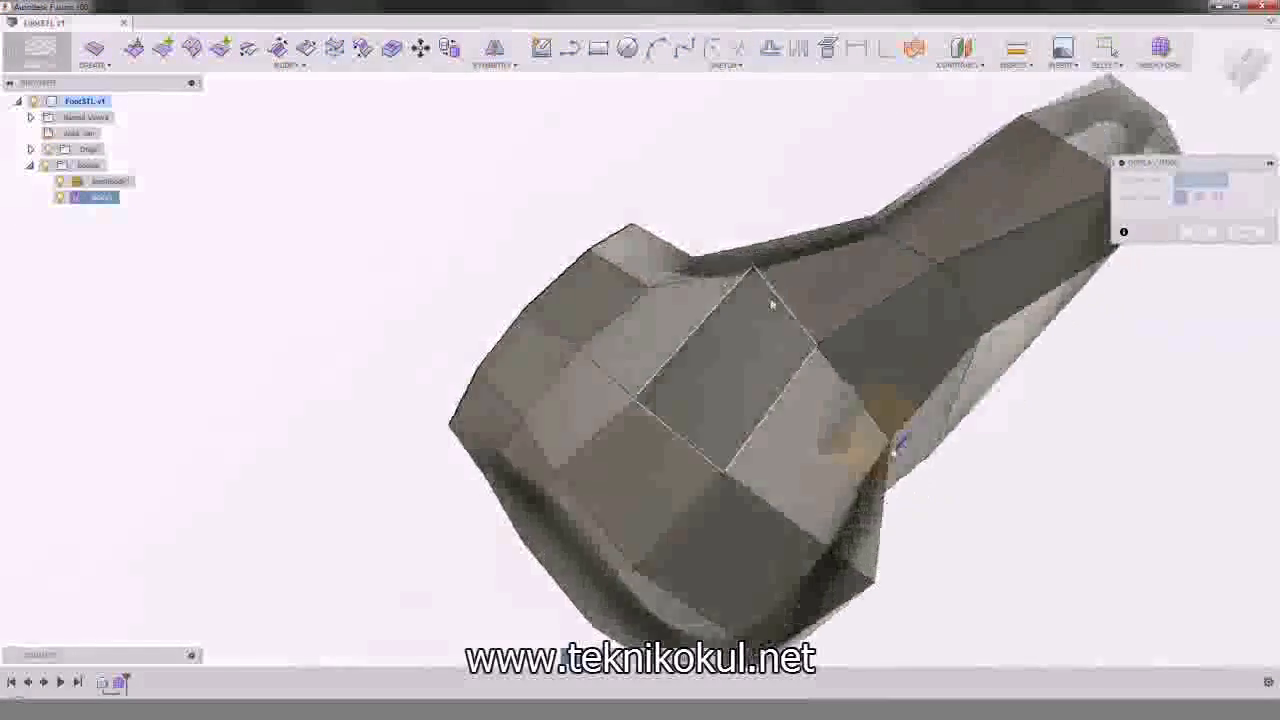
pyautogui.keyDown('shift'); pyautogui.moveTo(700, 260); pyautogui.dragTo(640, 300, button='middle'); pyautogui.keyUp('shift')
pyautogui.scroll(5, 603, 329)
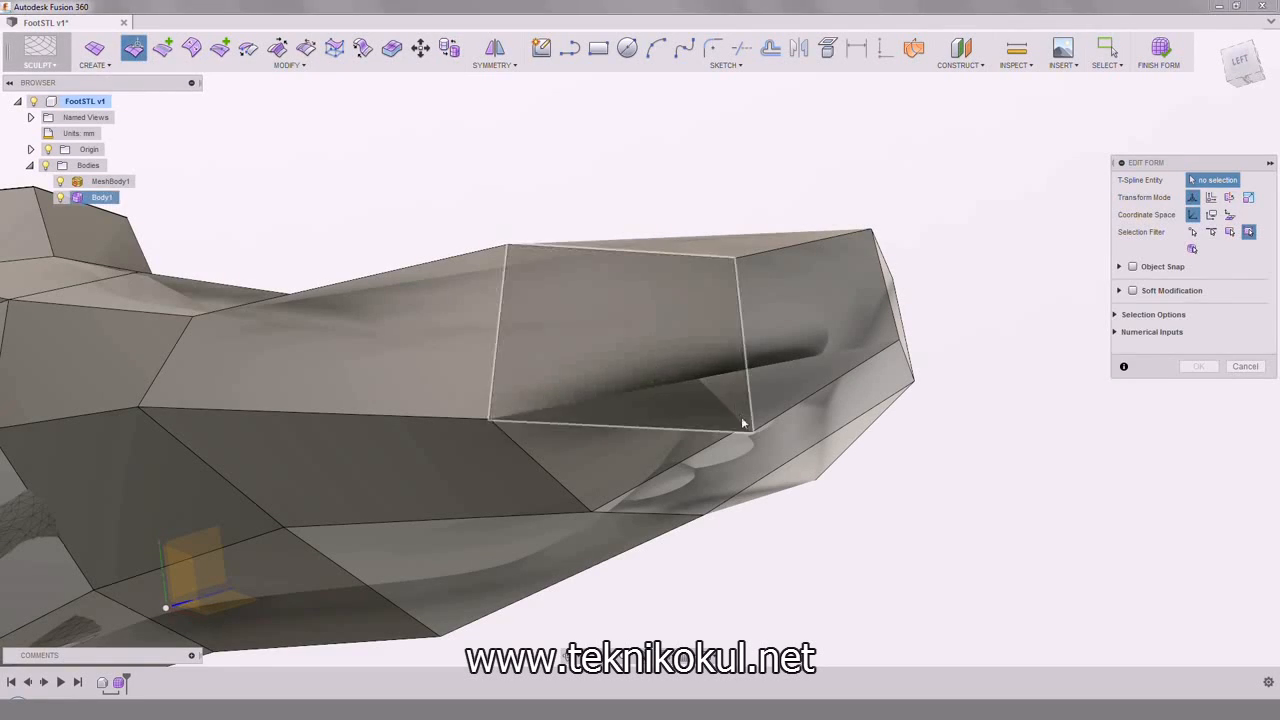
pyautogui.keyDown('shift'); pyautogui.moveTo(740, 335); pyautogui.dragTo(749, 434, button='middle'); pyautogui.keyUp('shift')
pyautogui.click(685, 431)
pyautogui.scroll(-3, 765, 432)
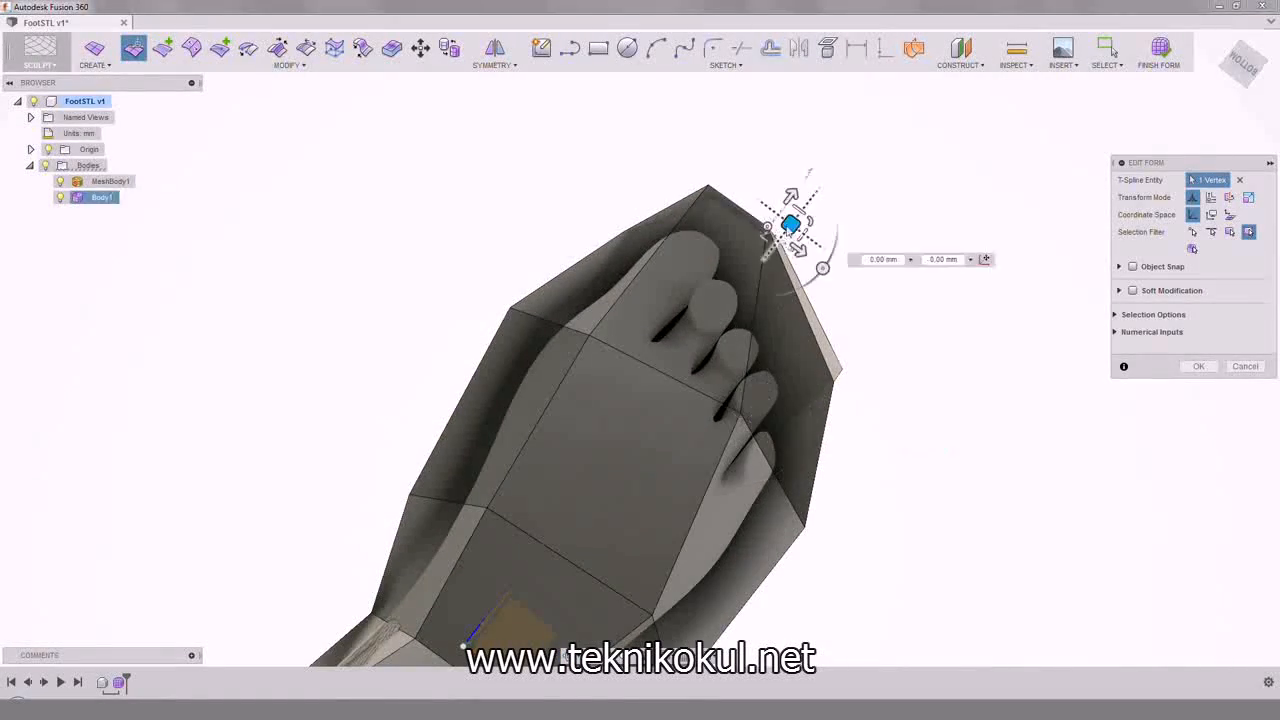
pyautogui.keyDown('shift'); pyautogui.moveTo(651, 337); pyautogui.dragTo(465, 218, button='middle'); pyautogui.keyUp('shift')
pyautogui.keyDown('shift'); pyautogui.moveTo(659, 308); pyautogui.dragTo(371, 342, button='middle'); pyautogui.keyUp('shift')
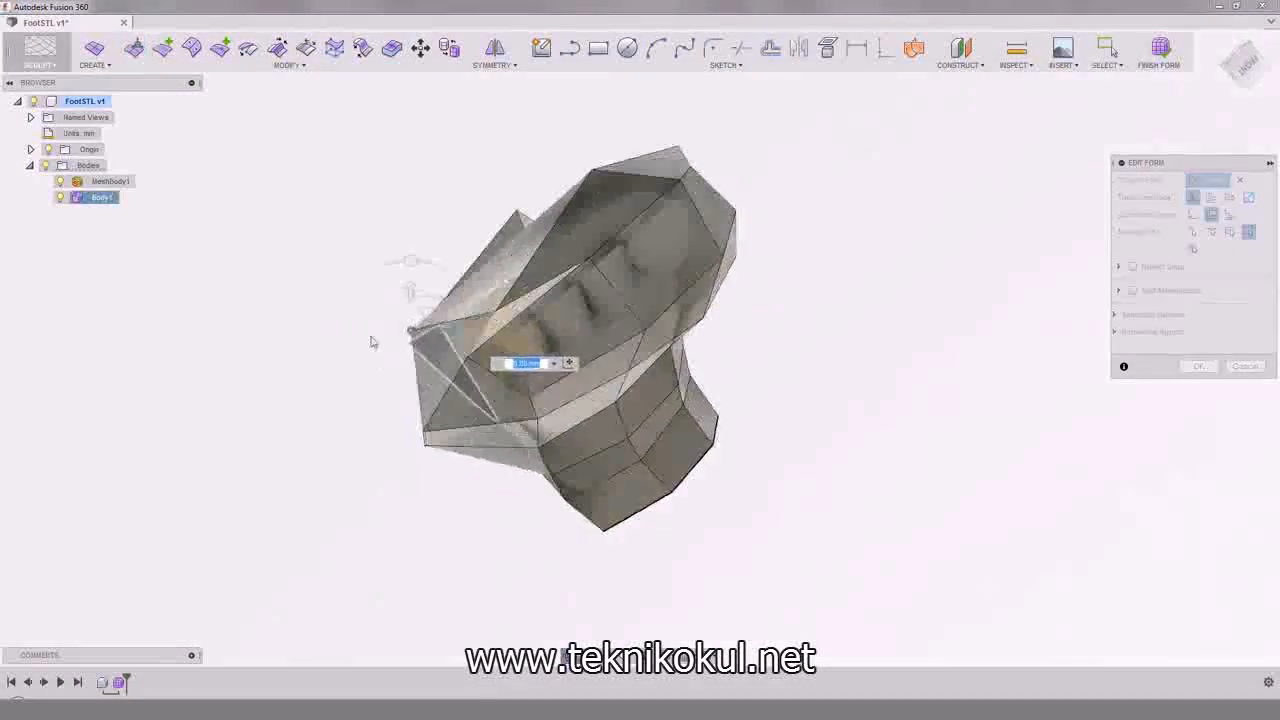
# Step: Return the T-spline body to smooth display and fine-tune its remaining vertices with Edit Form
pyautogui.keyDown('shift'); pyautogui.moveTo(453, 337); pyautogui.dragTo(490, 353, button='middle'); pyautogui.keyUp('shift')
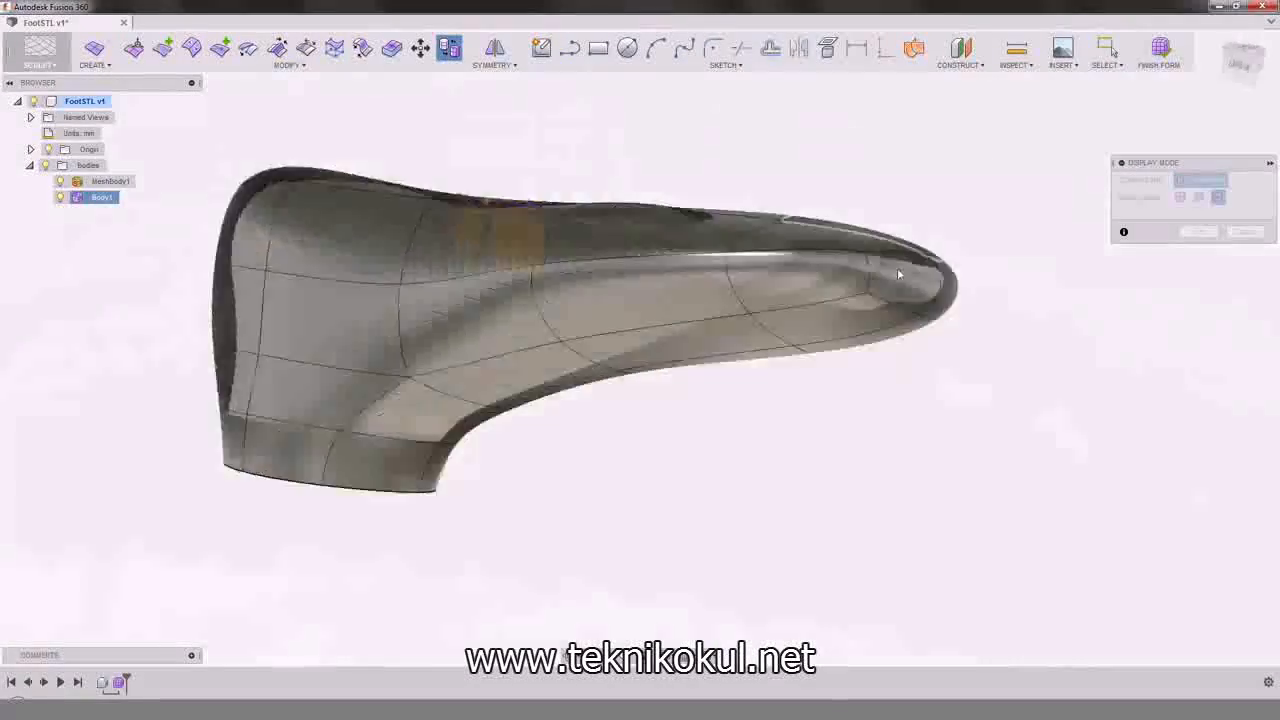
pyautogui.keyDown('shift'); pyautogui.moveTo(620, 330); pyautogui.dragTo(500, 430, button='middle'); pyautogui.keyUp('shift')
pyautogui.click(737, 228)
pyautogui.click(376, 172)
pyautogui.moveTo(538, 442); pyautogui.dragTo(539, 443)
pyautogui.keyDown('shift'); pyautogui.moveTo(680, 440); pyautogui.dragTo(845, 500, button='middle'); pyautogui.keyUp('shift')
pyautogui.click(1198, 366)
# Step: Finish the form to convert the T-spline shoe shape into a surface body
pyautogui.click(896, 606)
pyautogui.keyDown('shift'); pyautogui.moveTo(896, 606); pyautogui.dragTo(600, 540, button='middle'); pyautogui.keyUp('shift')
pyautogui.scroll(-3, 563, 280)
pyautogui.keyDown('shift'); pyautogui.moveTo(563, 280); pyautogui.dragTo(787, 452, button='middle'); pyautogui.keyUp('shift')
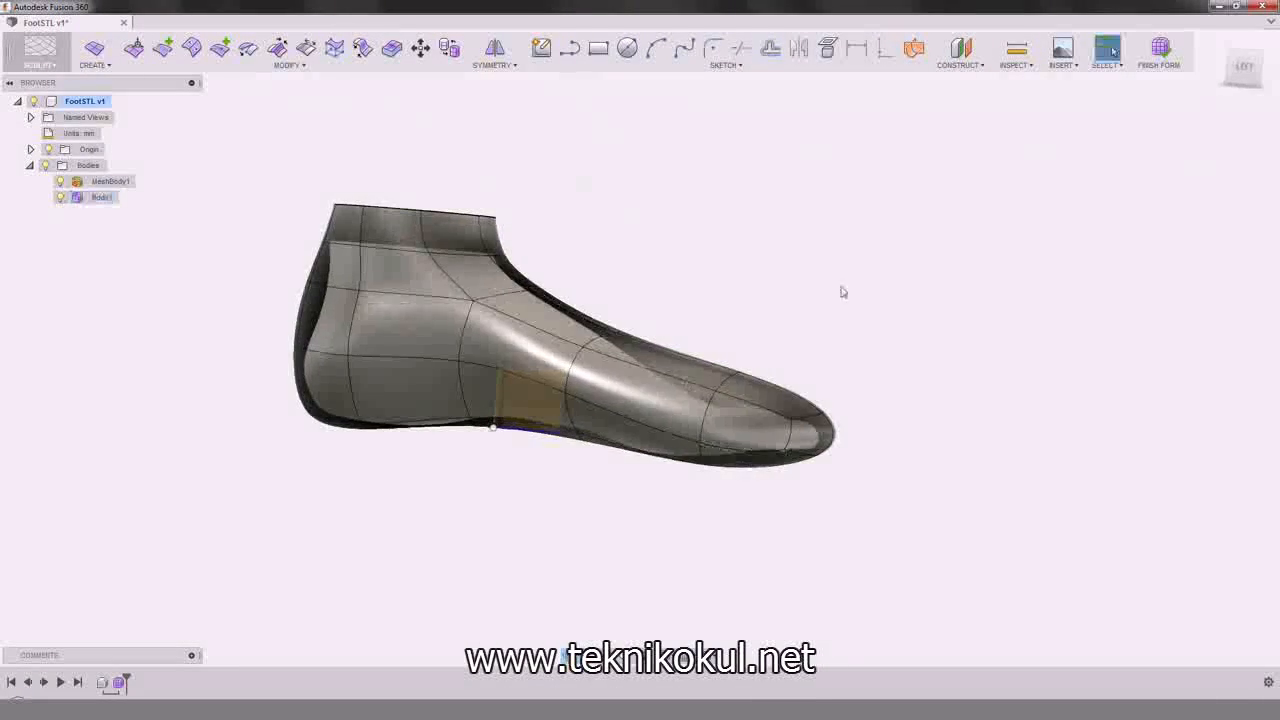
pyautogui.click(1176, 64)
pyautogui.keyDown('shift'); pyautogui.moveTo(740, 390); pyautogui.dragTo(463, 372, button='middle'); pyautogui.keyUp('shift')
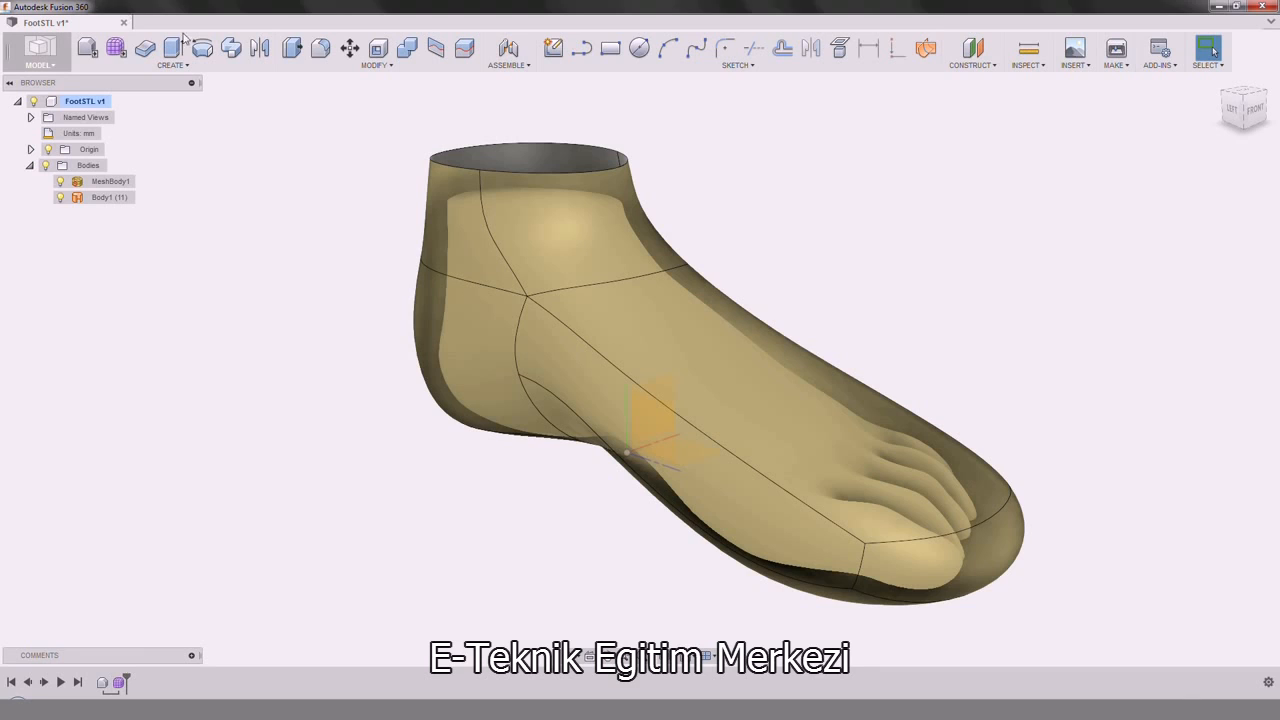
# Step: Switch to the Patch workspace and reverse the normals of the shoe surface body
pyautogui.click(40, 60)
pyautogui.click(314, 66)
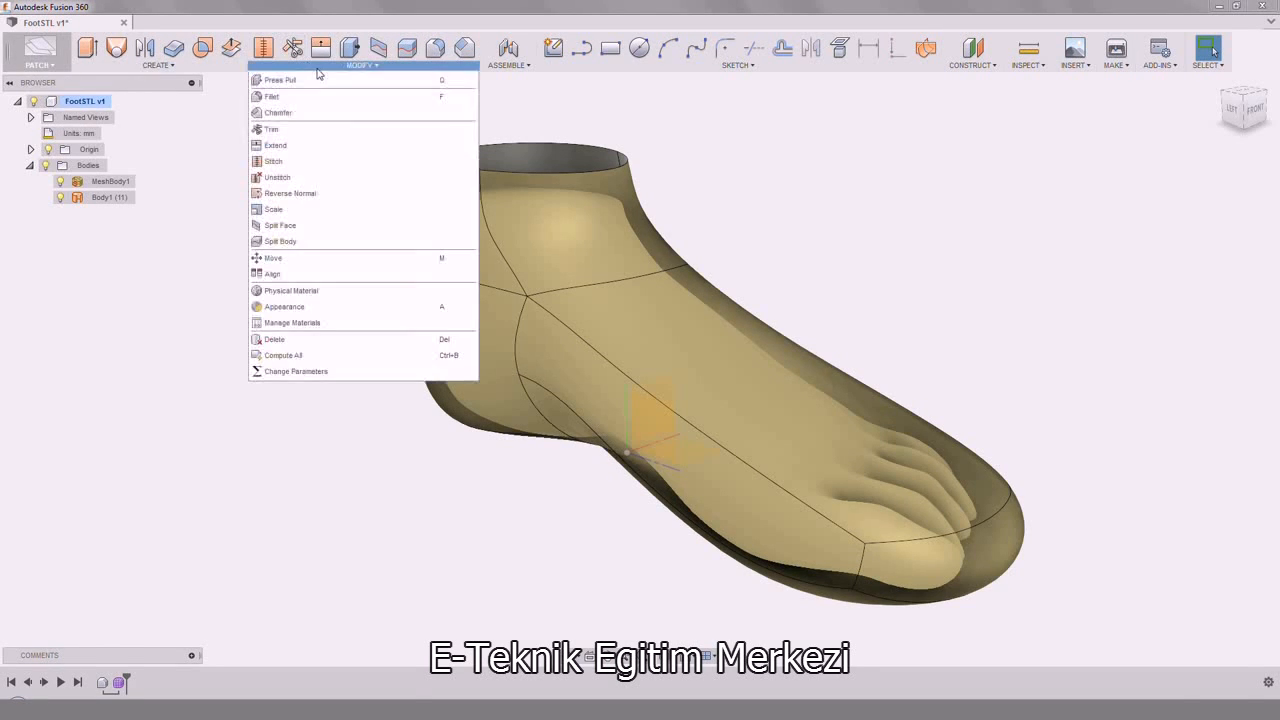
pyautogui.click(335, 194)
pyautogui.click(457, 230)
pyautogui.click(1211, 216)
pyautogui.keyDown('shift'); pyautogui.moveTo(955, 345); pyautogui.dragTo(686, 323, button='middle'); pyautogui.keyUp('shift')
pyautogui.scroll(-3, 504, 289)
pyautogui.scroll(3, 504, 289)
pyautogui.keyDown('shift'); pyautogui.moveTo(504, 289); pyautogui.dragTo(486, 348, button='middle'); pyautogui.keyUp('shift')
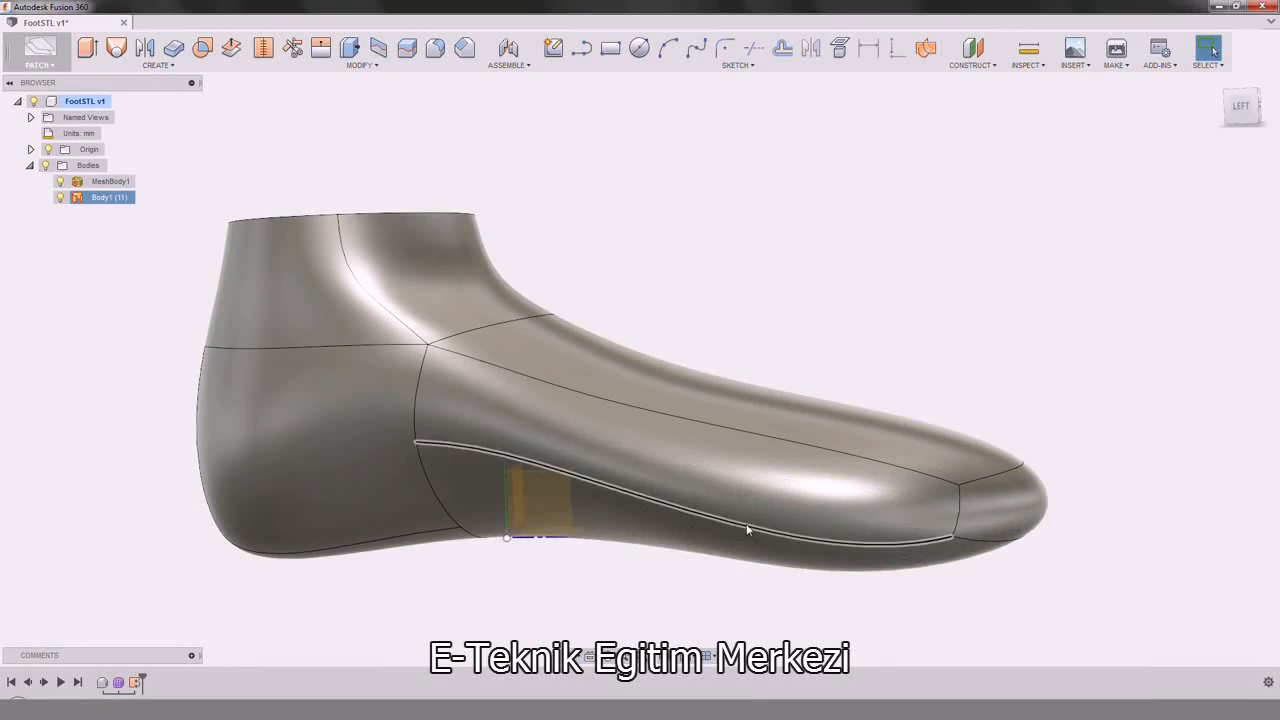
# Step: Duplicate the shoe surface body in place
pyautogui.click(81, 197)
pyautogui.hotkey('ctrl', 'c')
pyautogui.hotkey('ctrl', 'v')
pyautogui.press('Return')
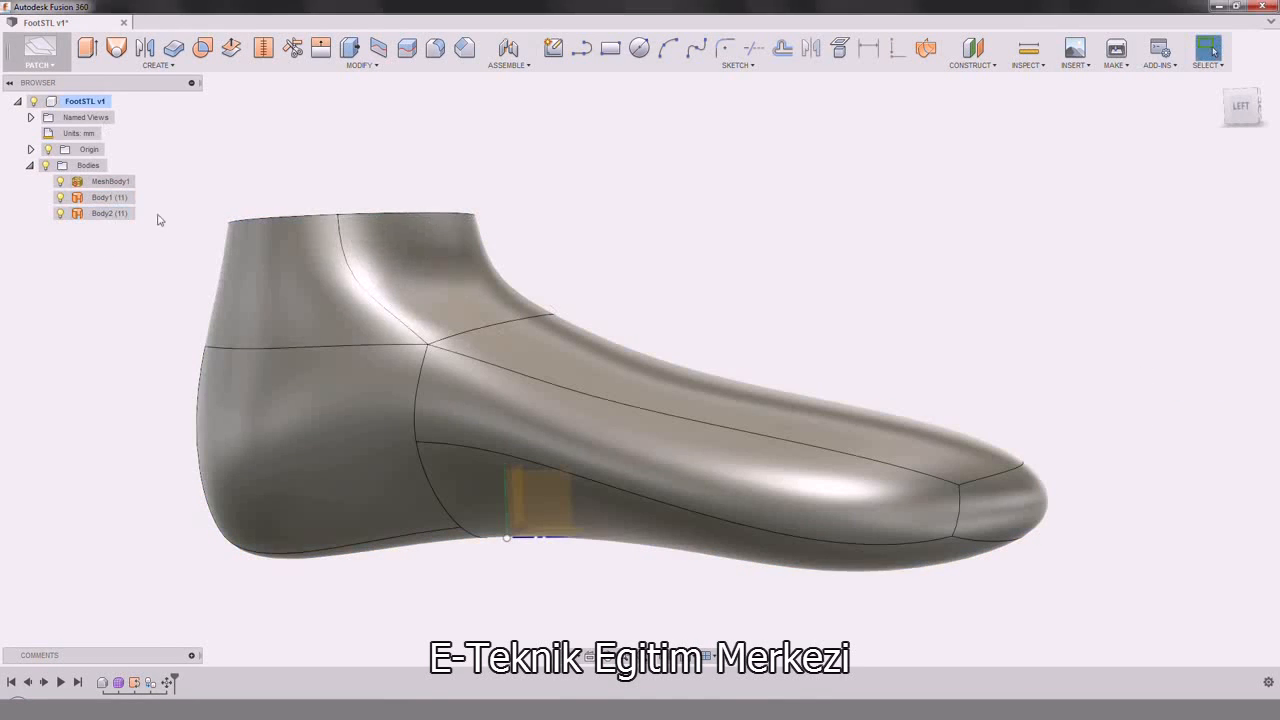
# Step: Create a form with a plane of about 48 by 26 mm above the instep, using 1 length face and 2 width faces
pyautogui.click(30, 149)
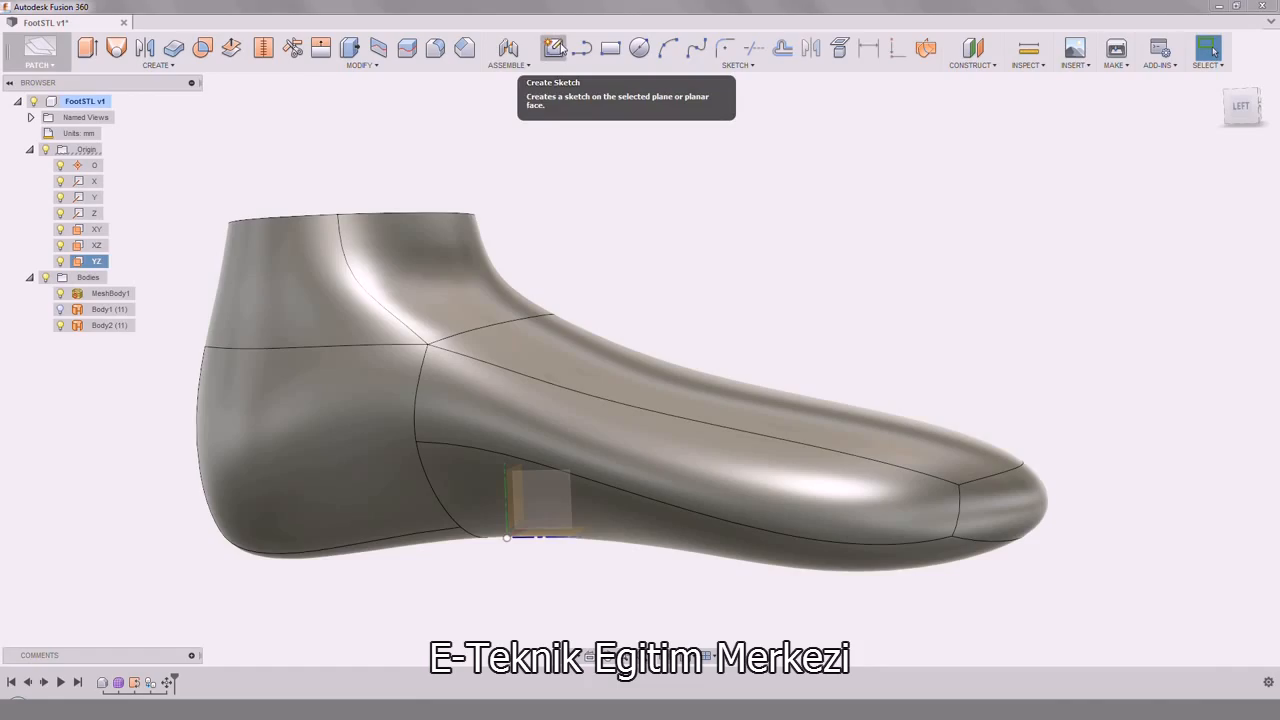
pyautogui.click(40, 58)
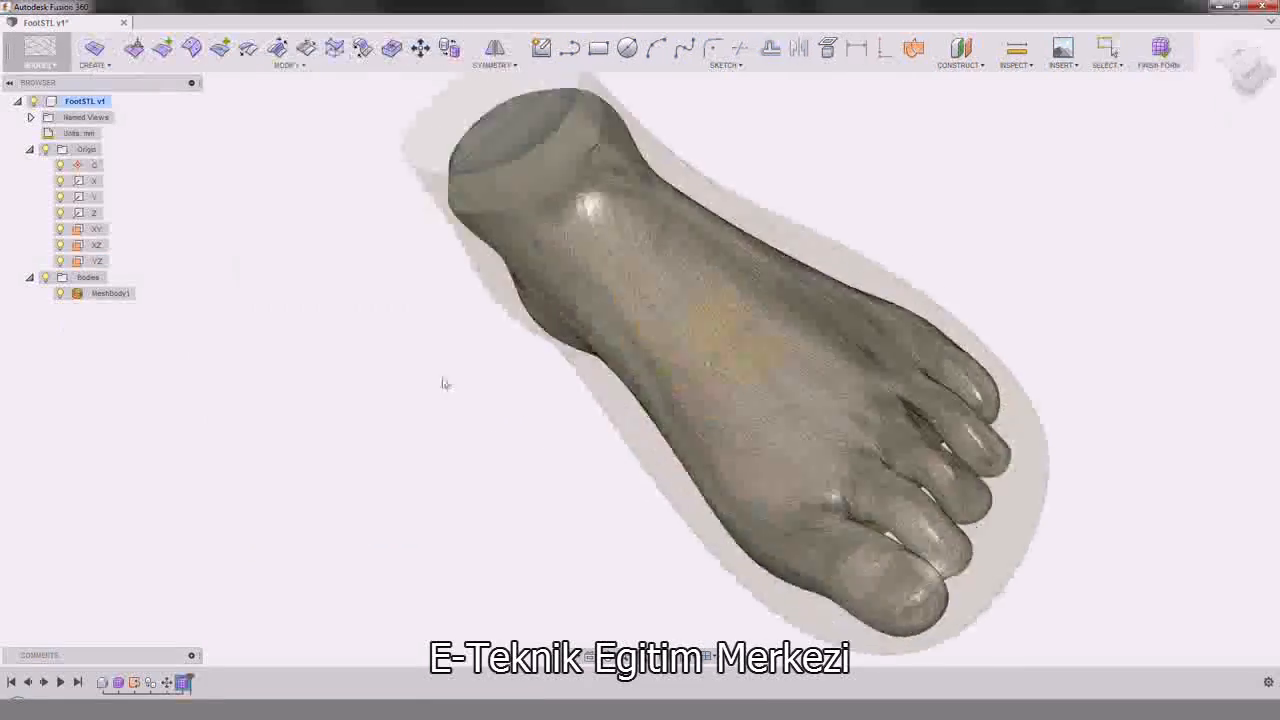
pyautogui.click(94, 48)
pyautogui.click(625, 408)
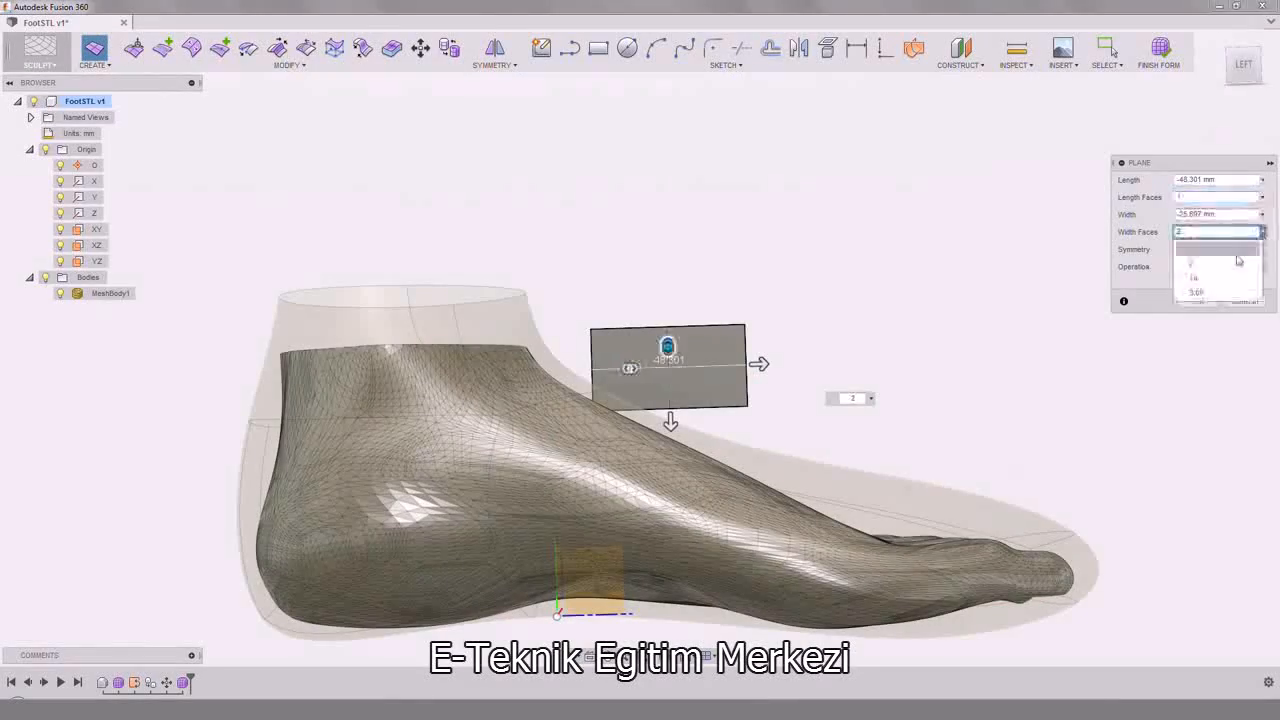
pyautogui.click(1198, 301)
pyautogui.click(134, 48)
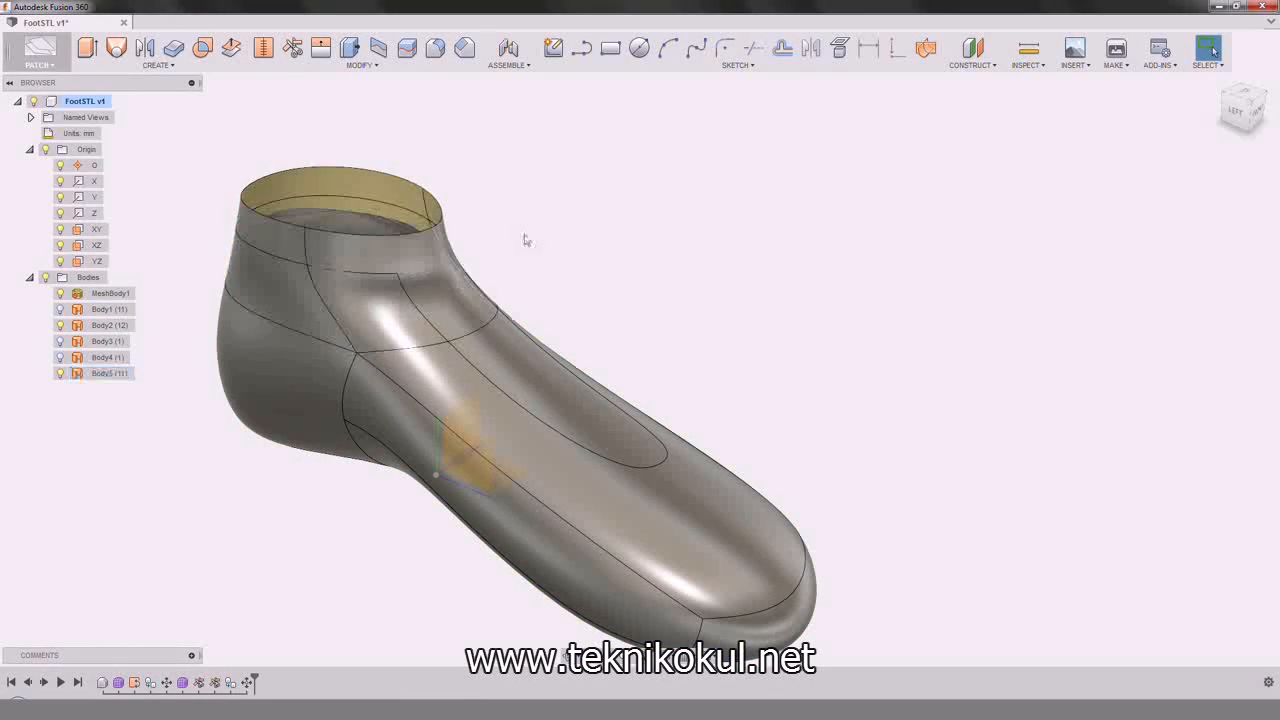
# Step: Create another form with a center-type plane and extend its edges into a U-shaped strip around the instep opening
pyautogui.click(50, 66)
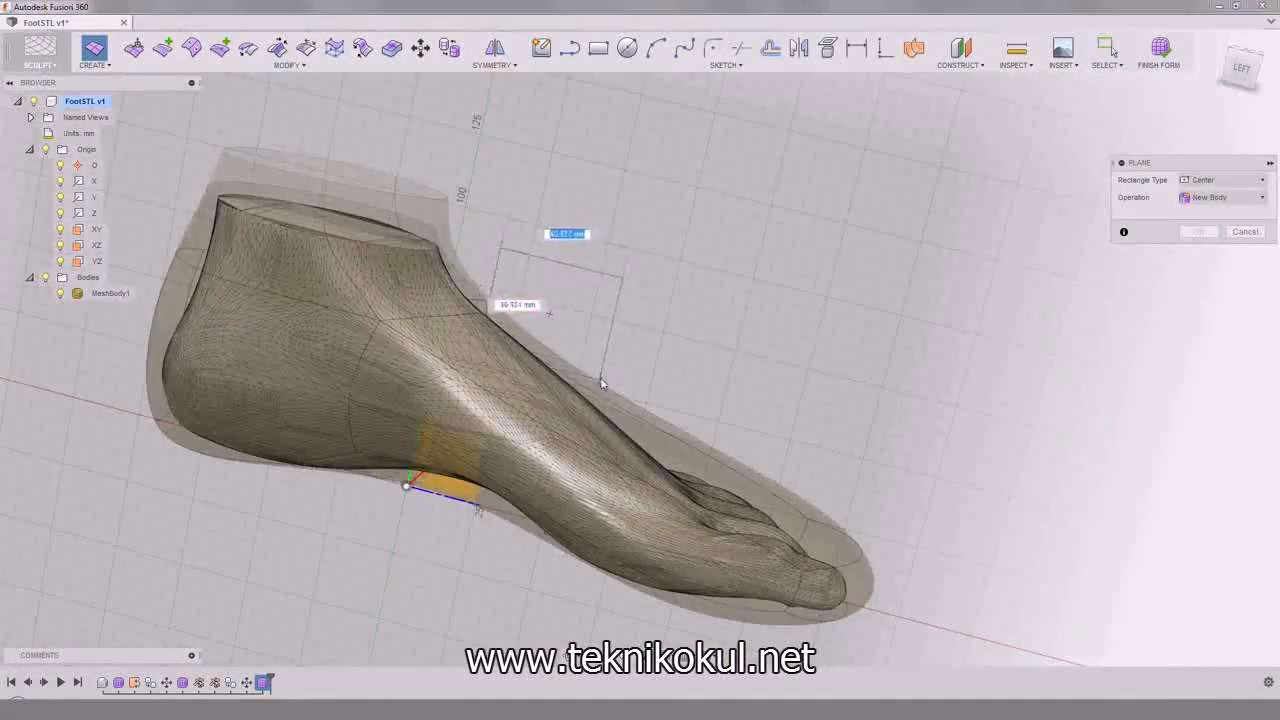
pyautogui.click(601, 383)
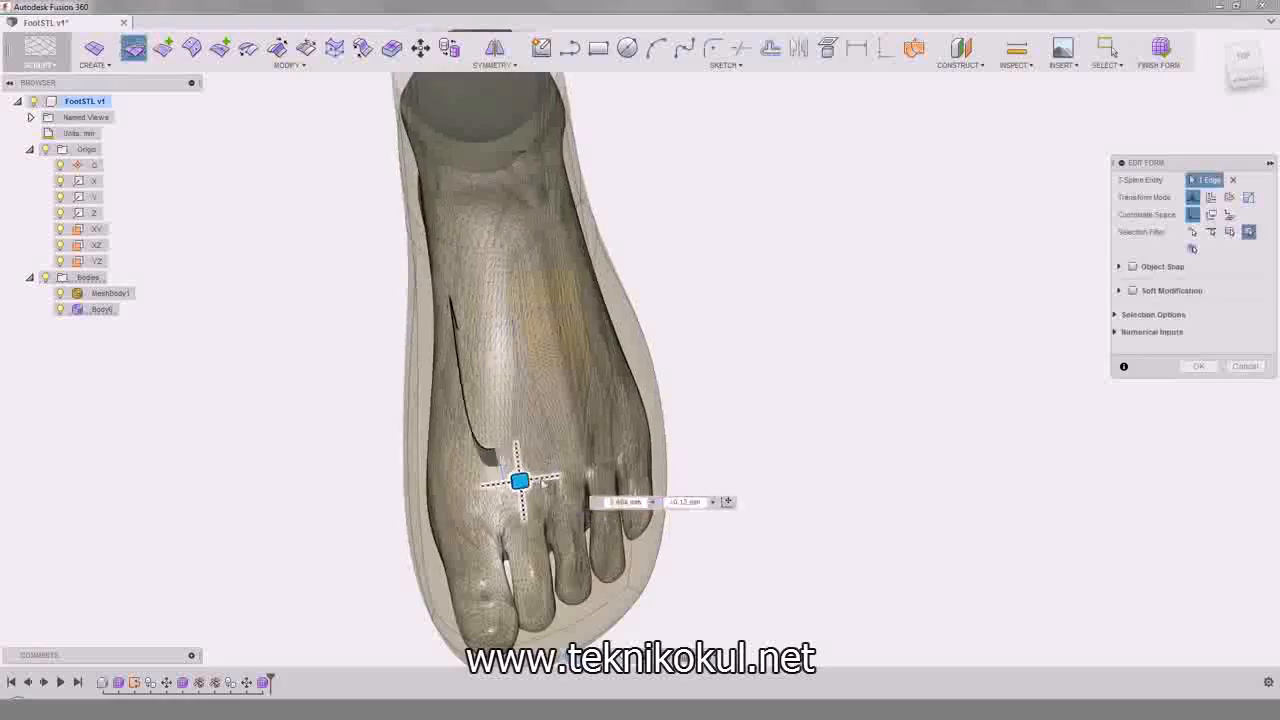
pyautogui.moveTo(622, 461); pyautogui.dragTo(626, 377)
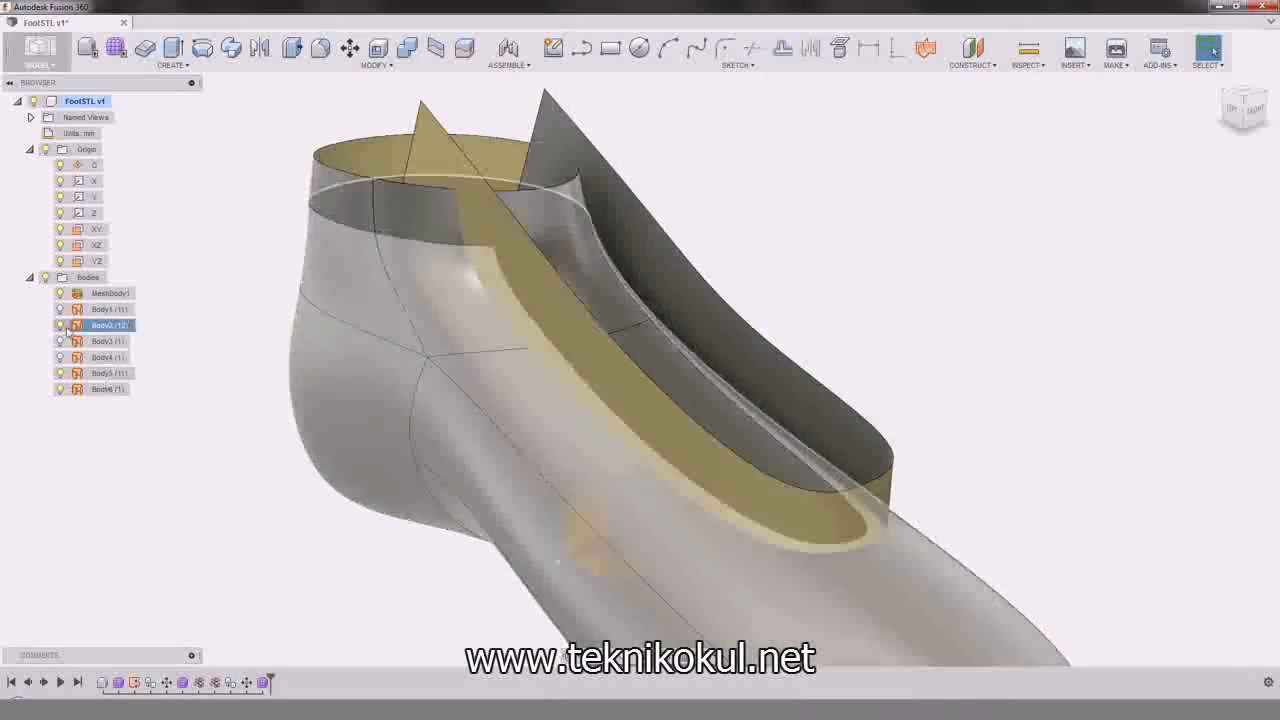
# Step: Offset the top rim face of the thickened tongue body by -4 mm with Press Pull
pyautogui.click(69, 116)
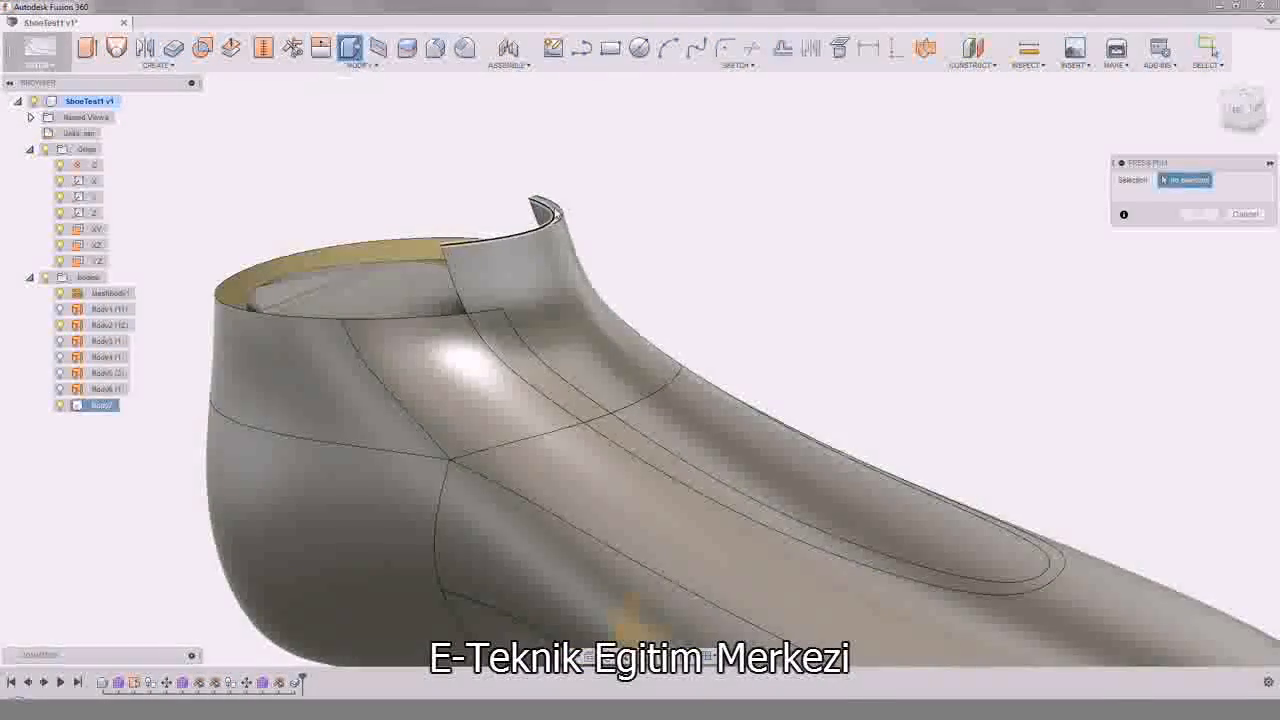
pyautogui.scroll(2, 556, 212)
pyautogui.click(553, 209)
pyautogui.keyDown('shift'); pyautogui.moveTo(549, 206); pyautogui.dragTo(376, 106, button='middle'); pyautogui.keyUp('shift')
pyautogui.keyDown('shift'); pyautogui.moveTo(457, 189); pyautogui.dragTo(307, 173, button='middle'); pyautogui.keyUp('shift')
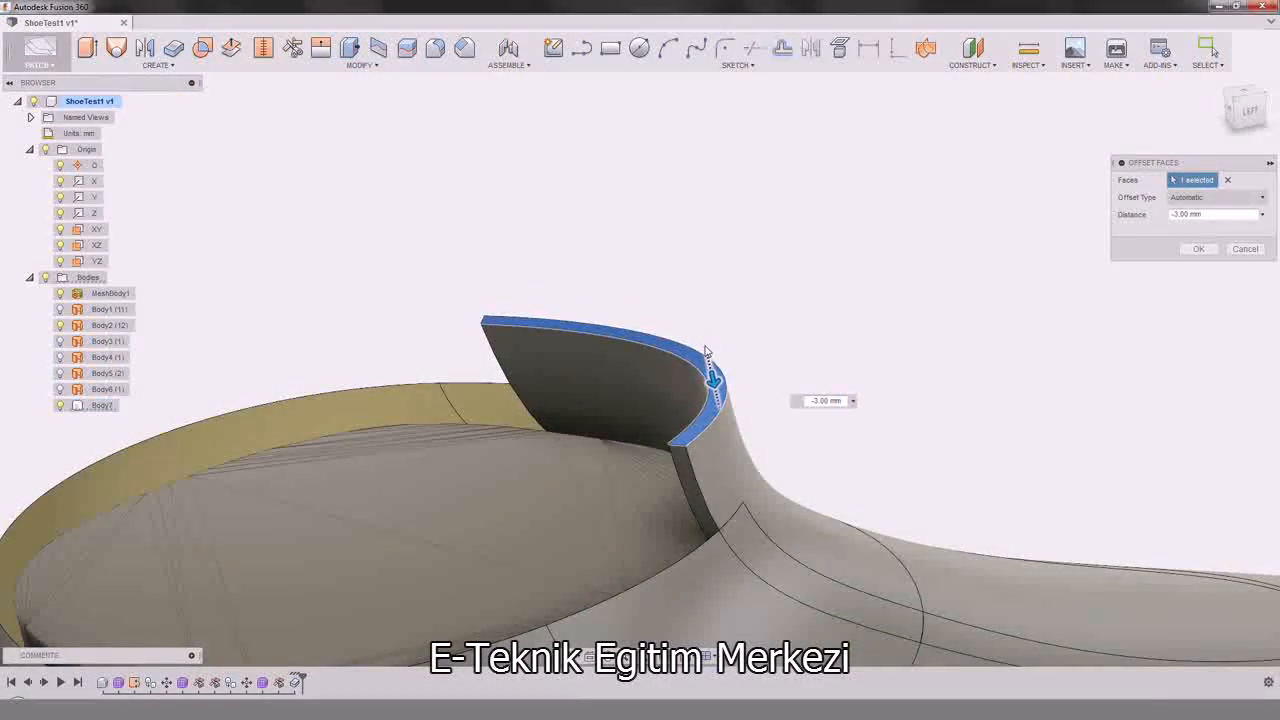
pyautogui.scroll(-3, 705, 352)
pyautogui.keyDown('shift'); pyautogui.moveTo(709, 409); pyautogui.dragTo(680, 406, button='middle'); pyautogui.keyUp('shift')
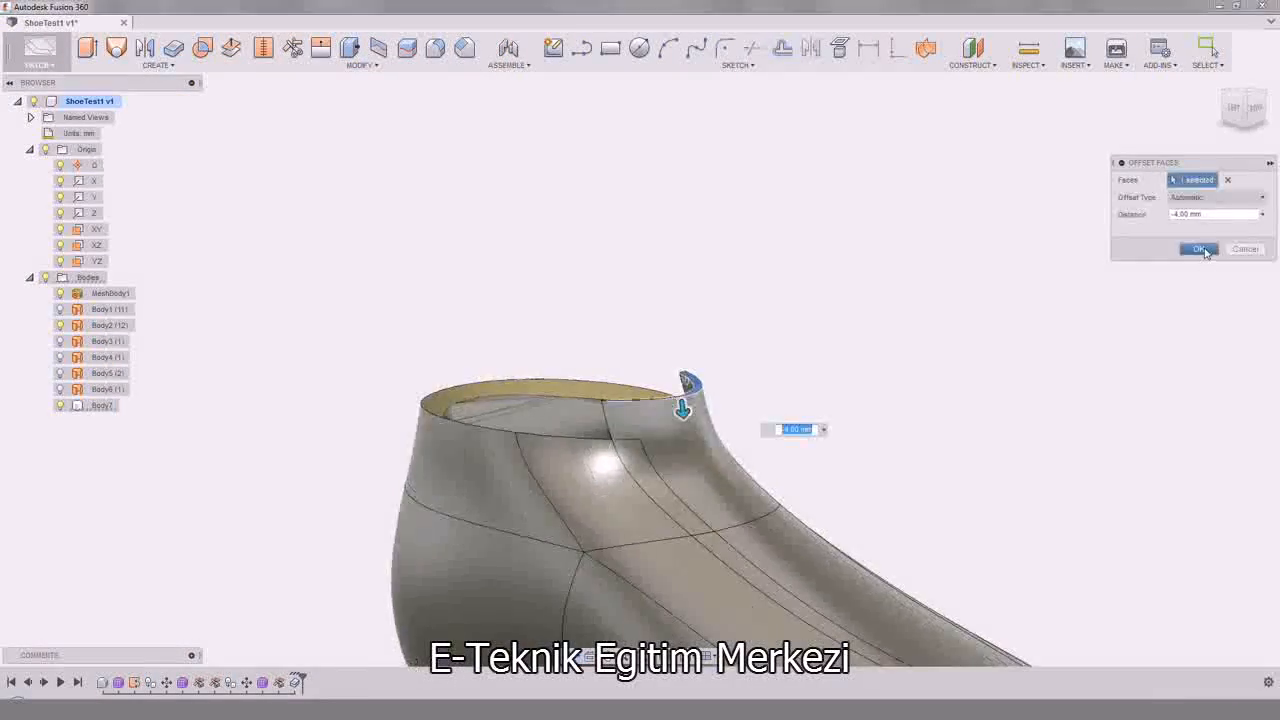